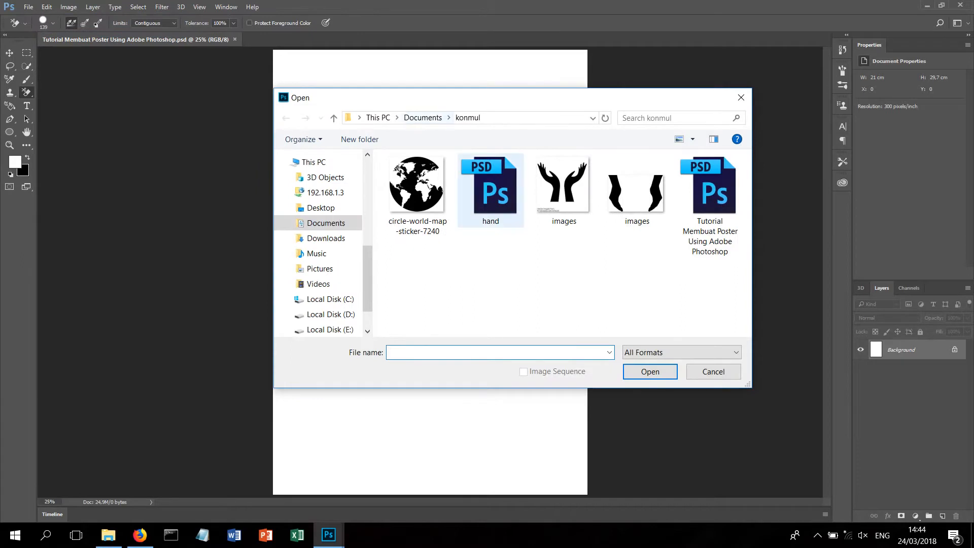
Open the images.jpg picture of raised hands, unlocking its background layer and adding an empty layer above it
click(650, 372)
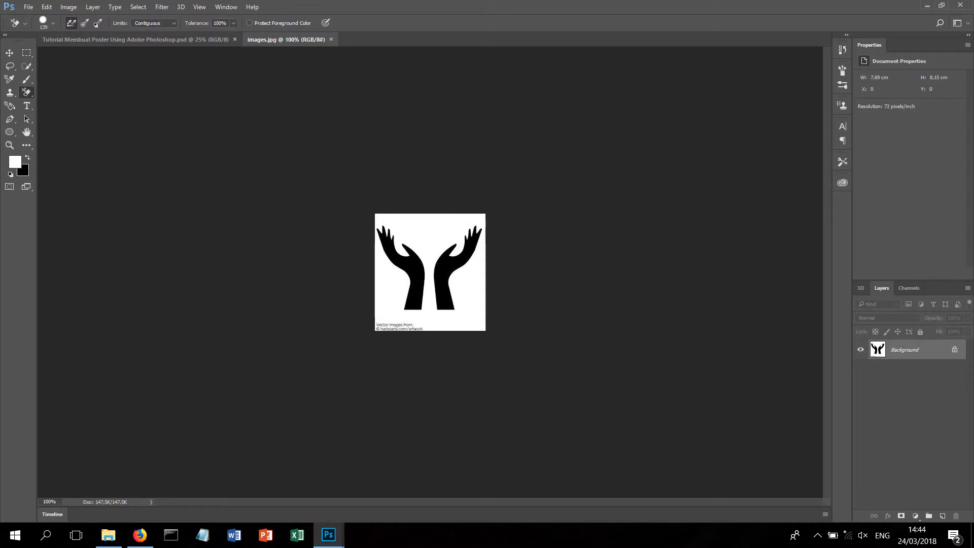
click(954, 349)
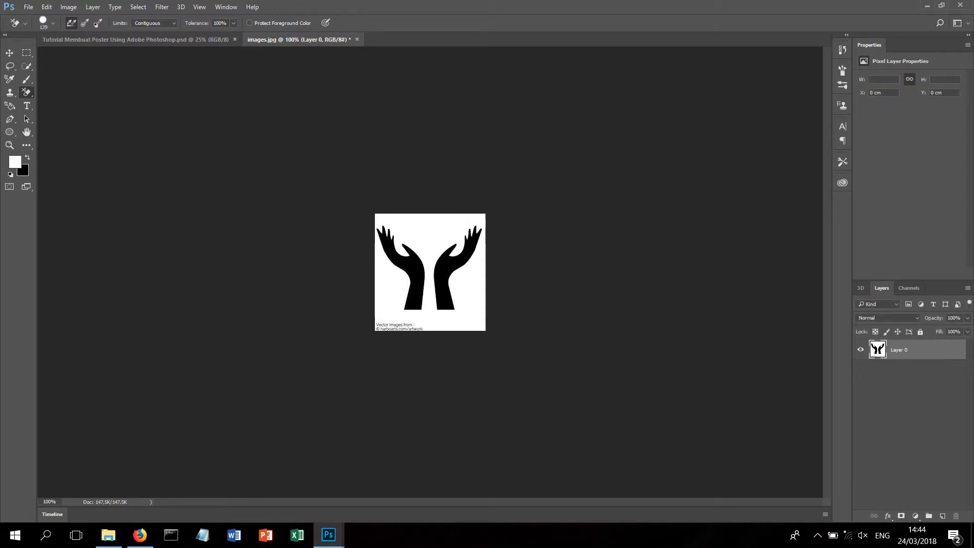
click(942, 516)
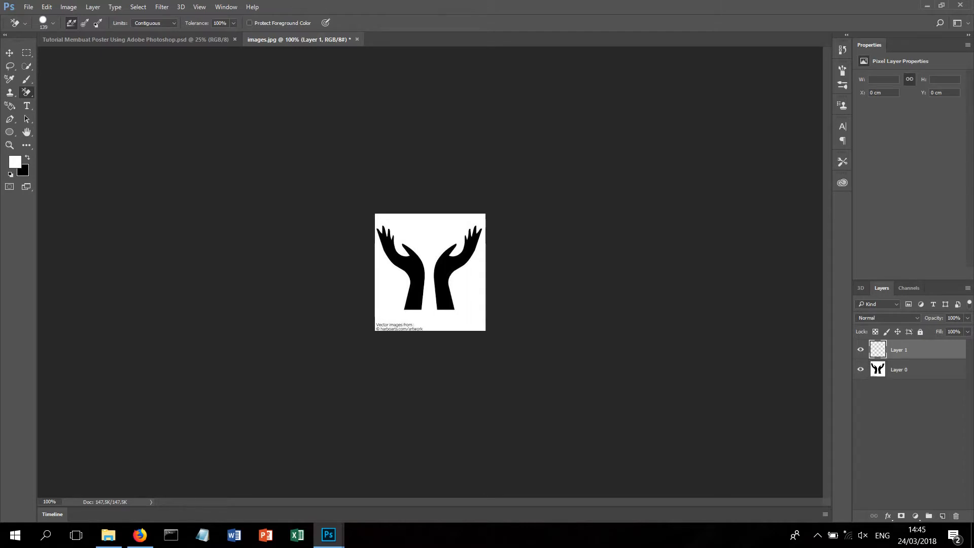
Set the foreground color to blue #142fcf
key(g)
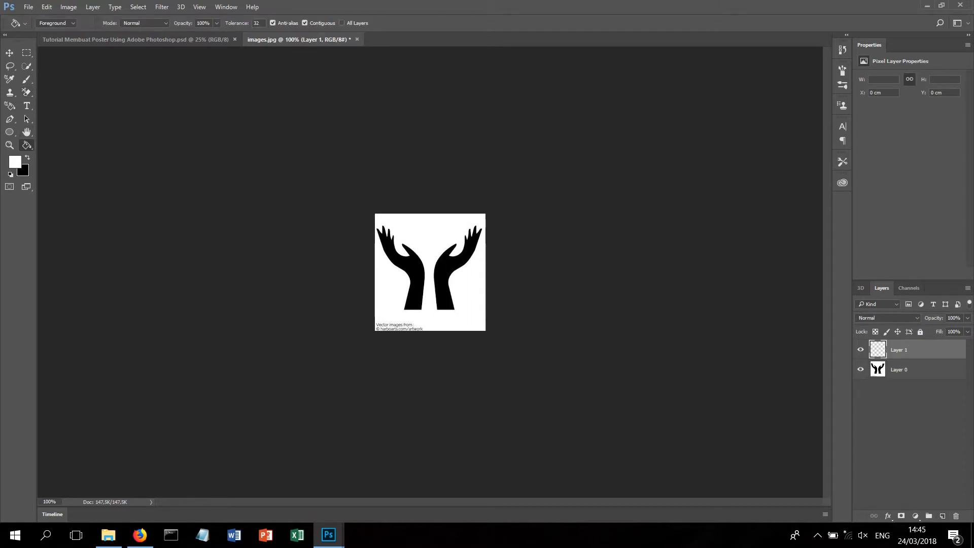
right_click(27, 145)
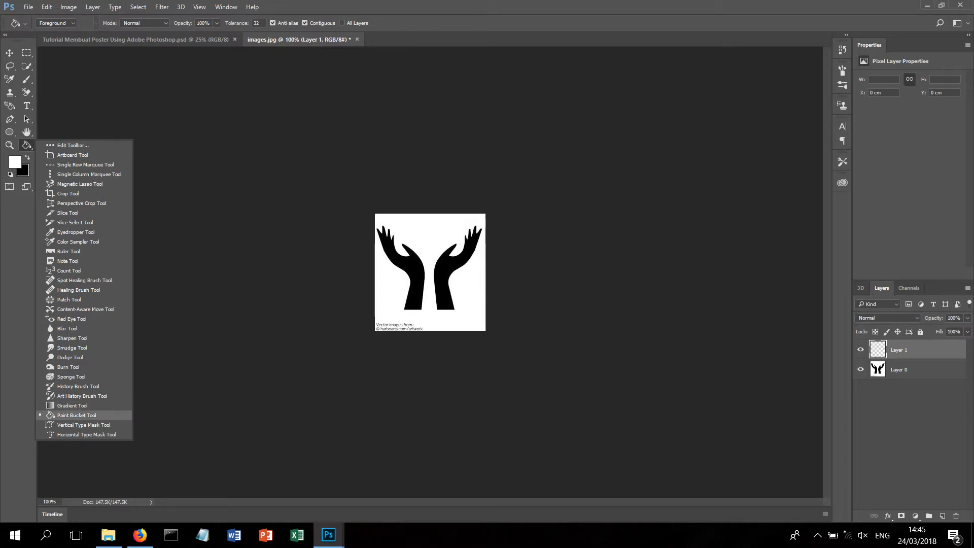
click(87, 434)
click(15, 162)
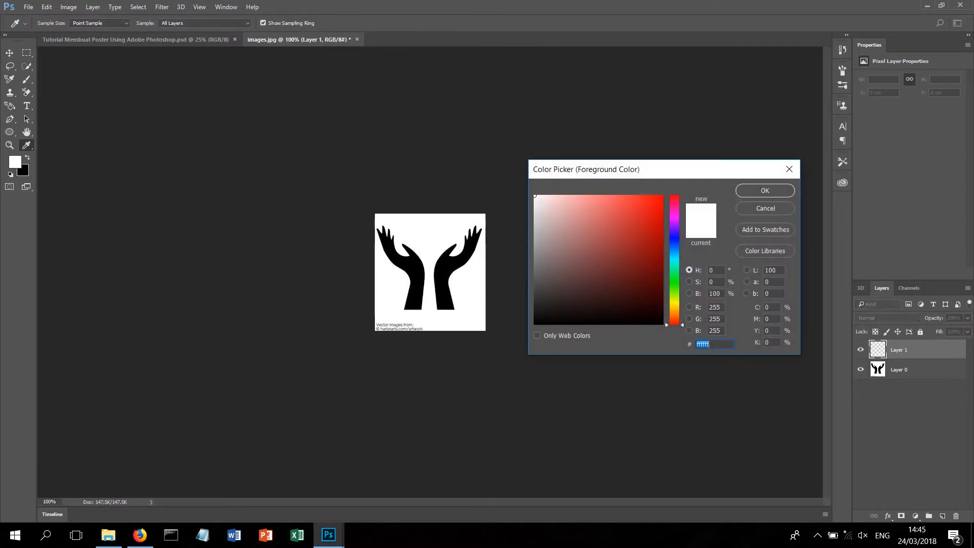
click(663, 240)
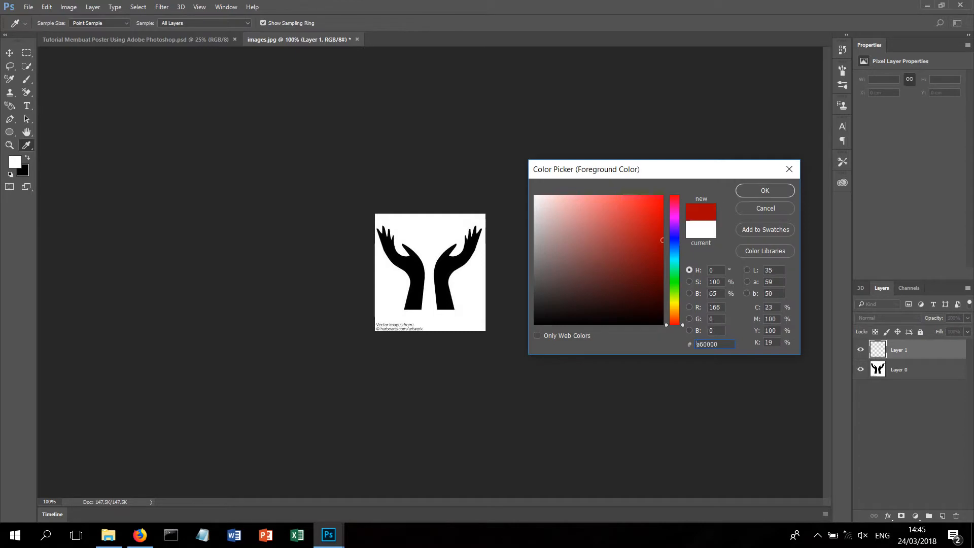
drag(675, 320, 674, 241)
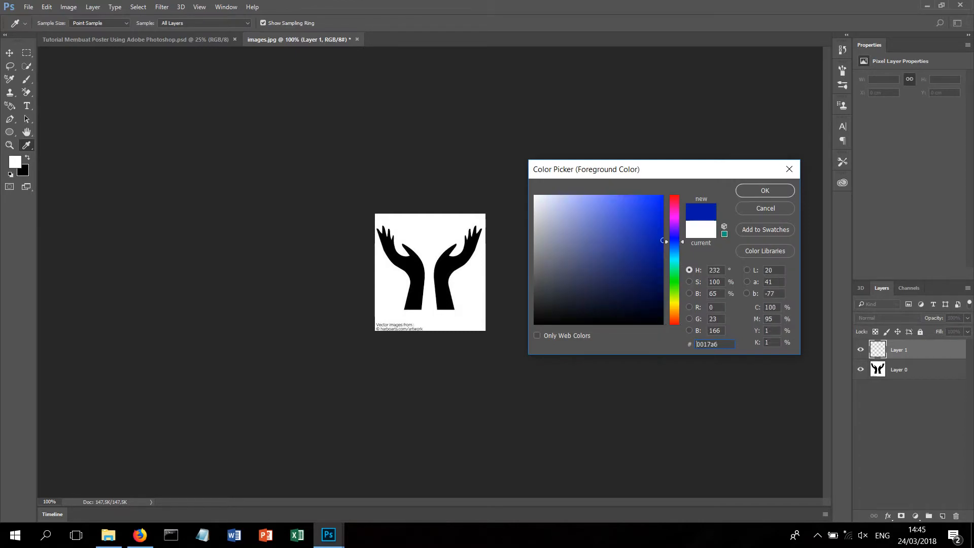
click(650, 219)
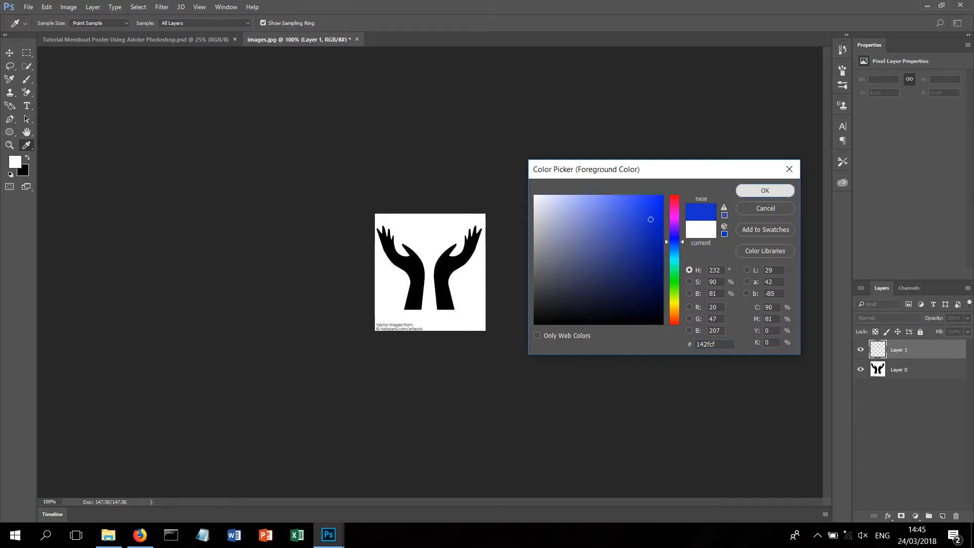
click(766, 190)
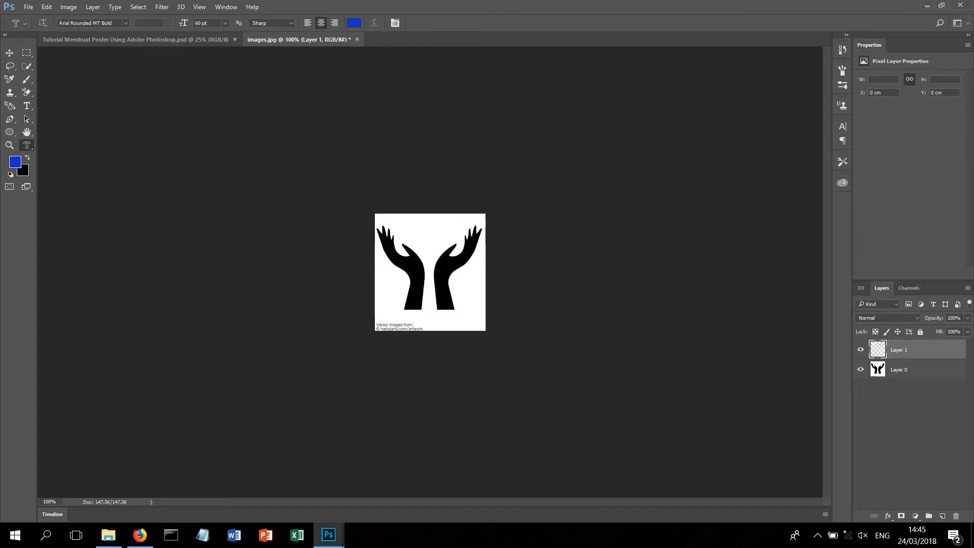
Fill the empty layer with the blue foreground color and place it beneath the hands layer
right_click(26, 145)
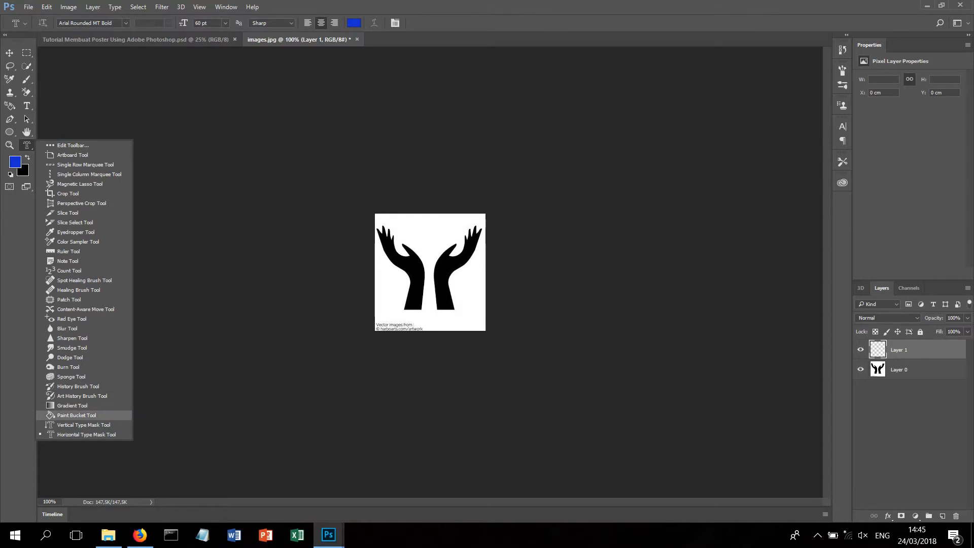
click(76, 415)
key(alt+BackSpace)
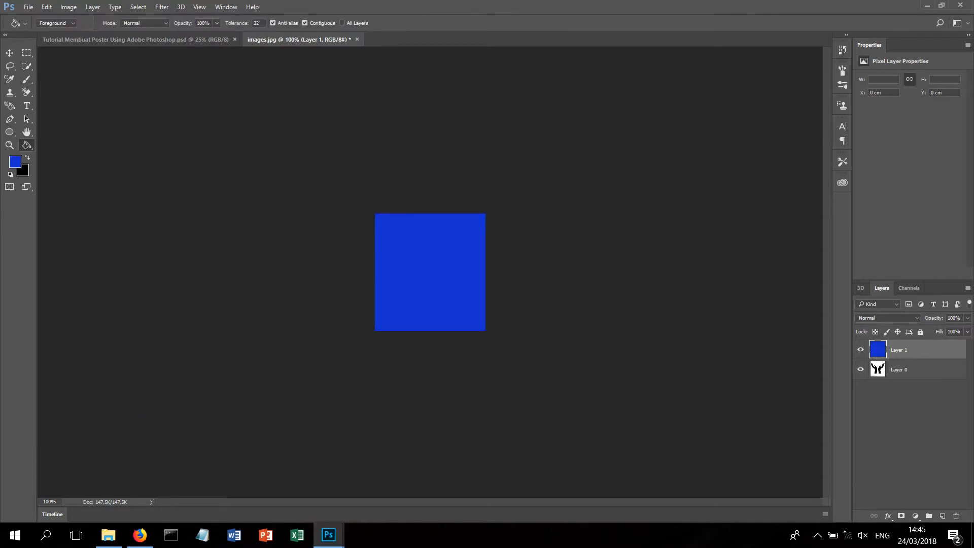
drag(899, 370, 899, 348)
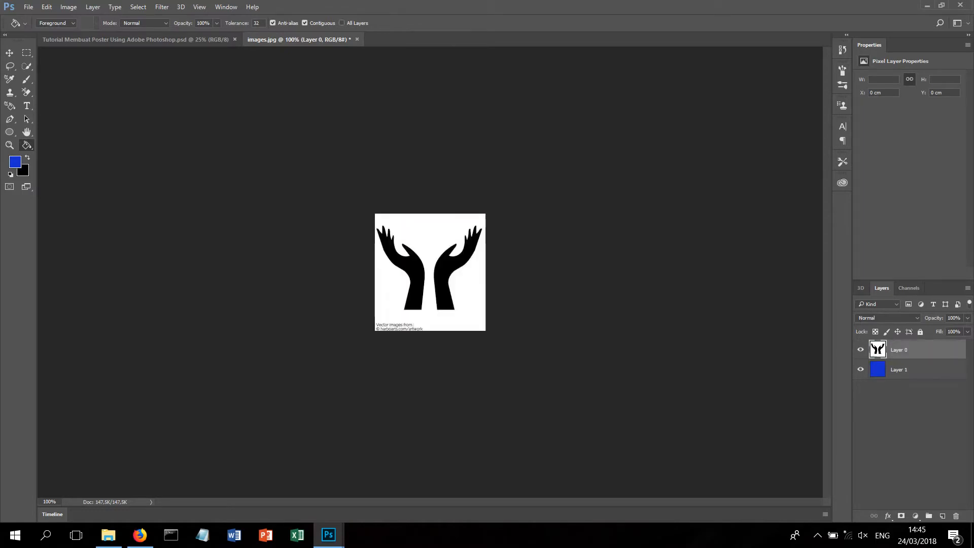
Remove all the white around and between the hands on their layer with the Background Eraser
click(26, 91)
click(71, 100)
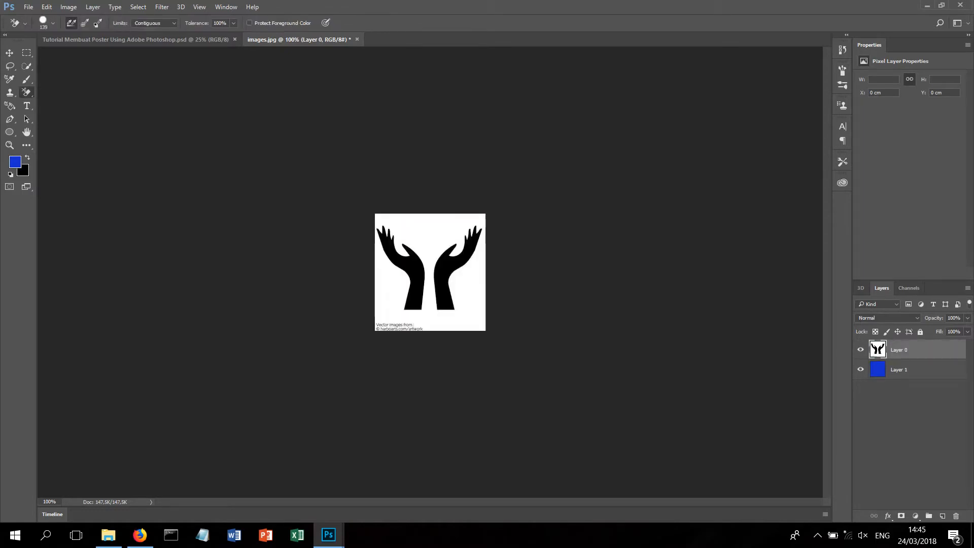
right_click(27, 92)
click(84, 102)
click(425, 245)
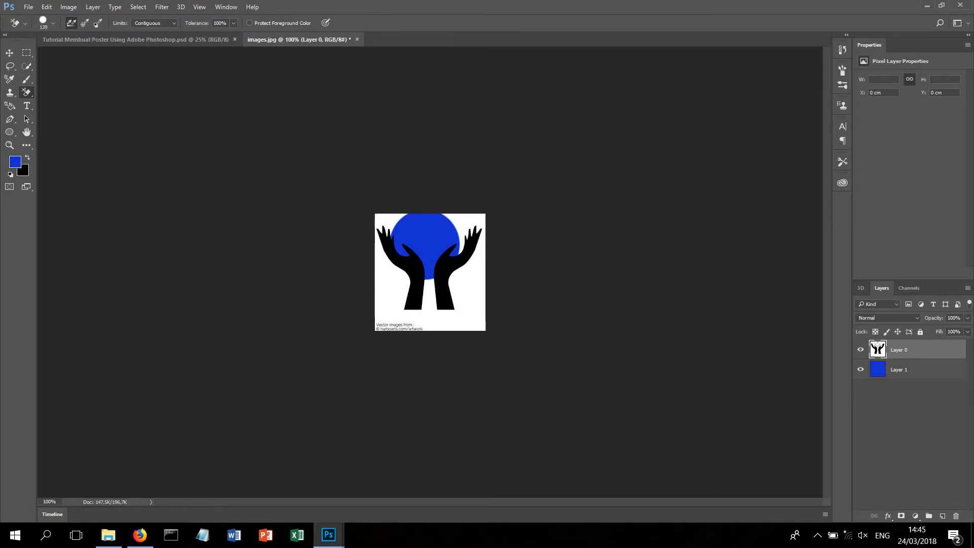
click(380, 221)
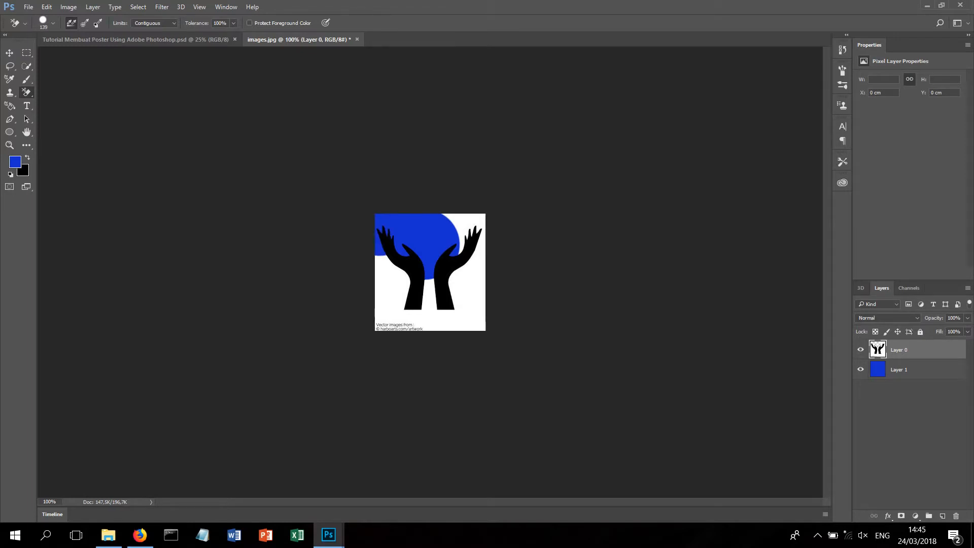
click(477, 226)
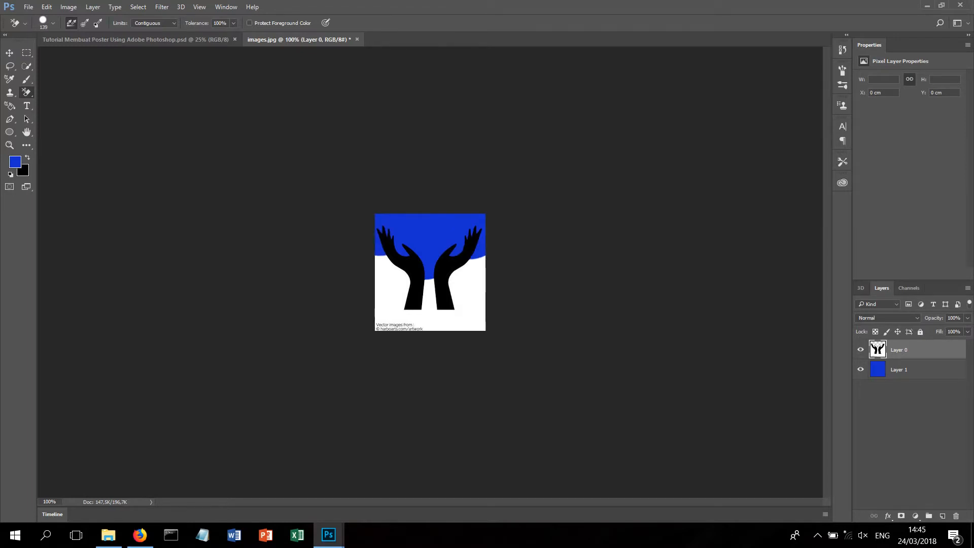
click(481, 287)
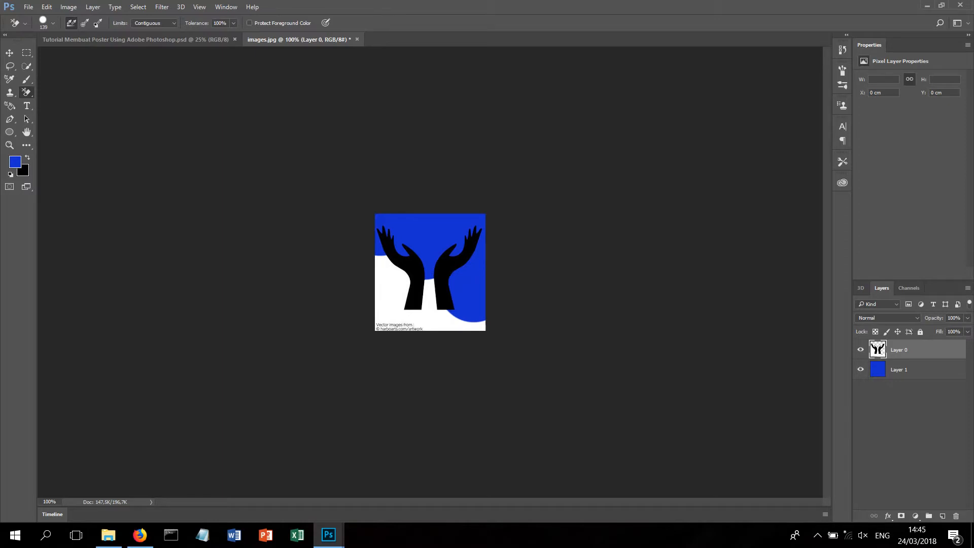
click(454, 329)
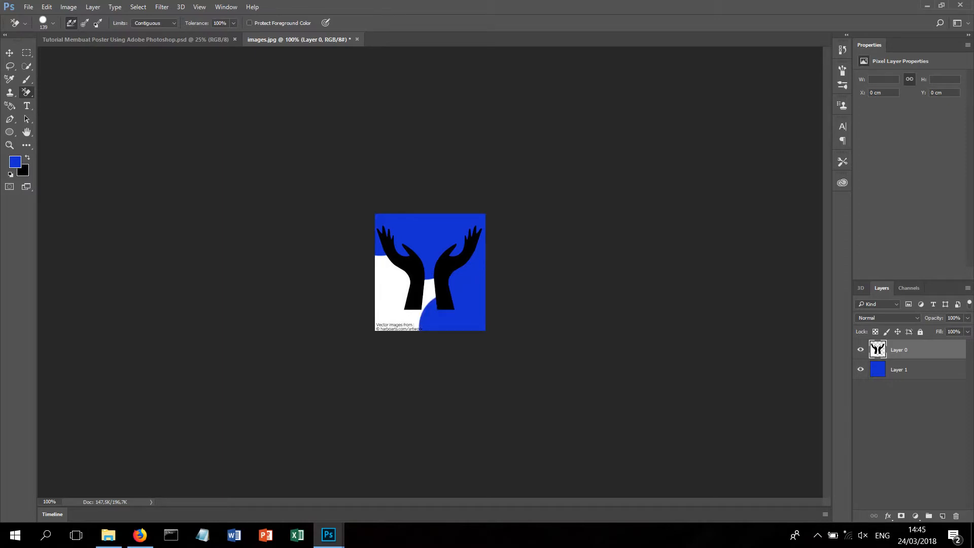
click(428, 306)
click(384, 312)
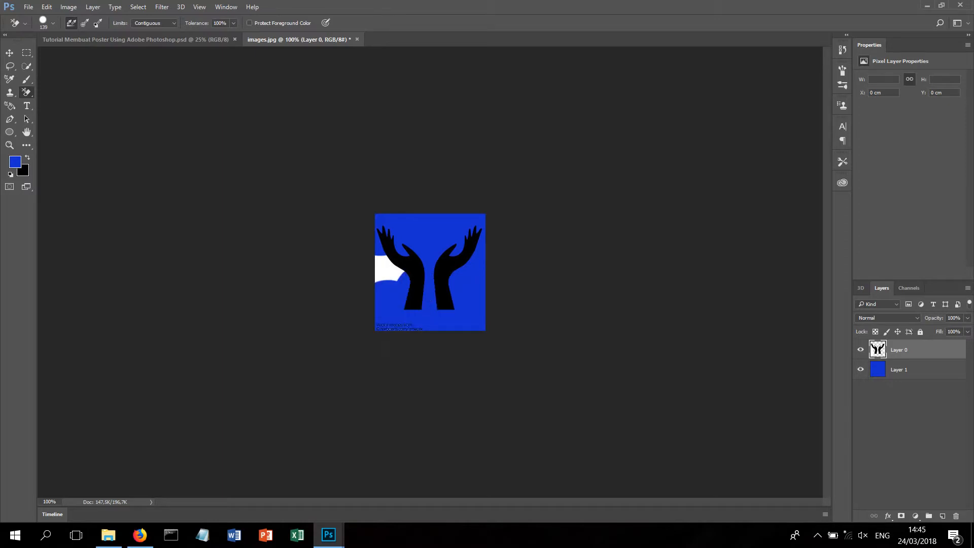
click(387, 269)
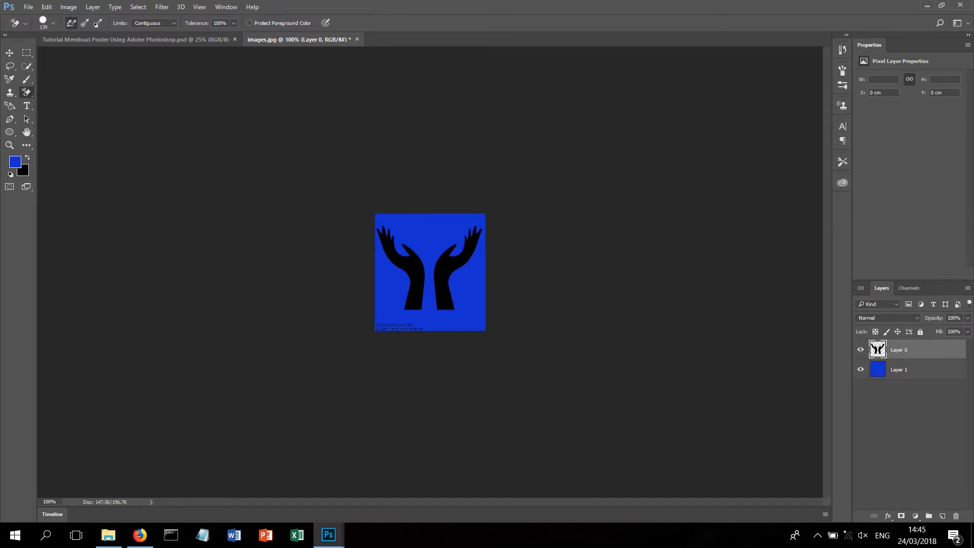
Move the cut-out hands layer into the Tutorial Membuat Poster Using Adobe Photoshop.psd document
key(v)
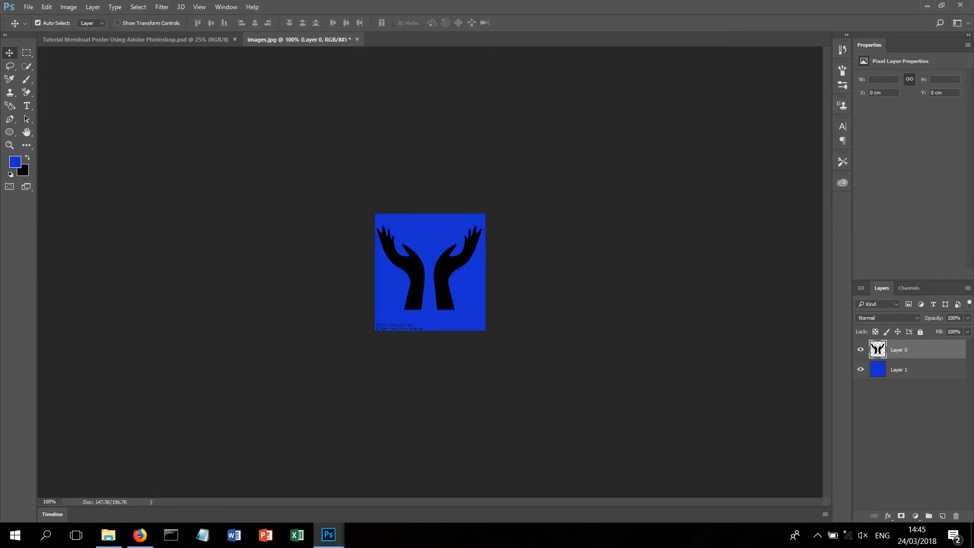
drag(415, 258, 421, 294)
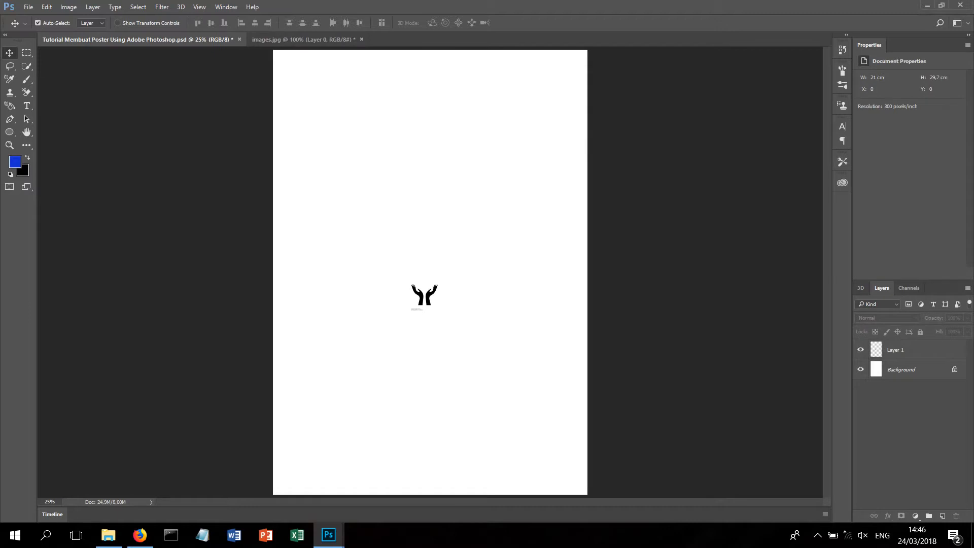
Enlarge the hands layer to about 1087% width and 813% height and place it across the poster's lower half
click(896, 349)
key(ctrl+t)
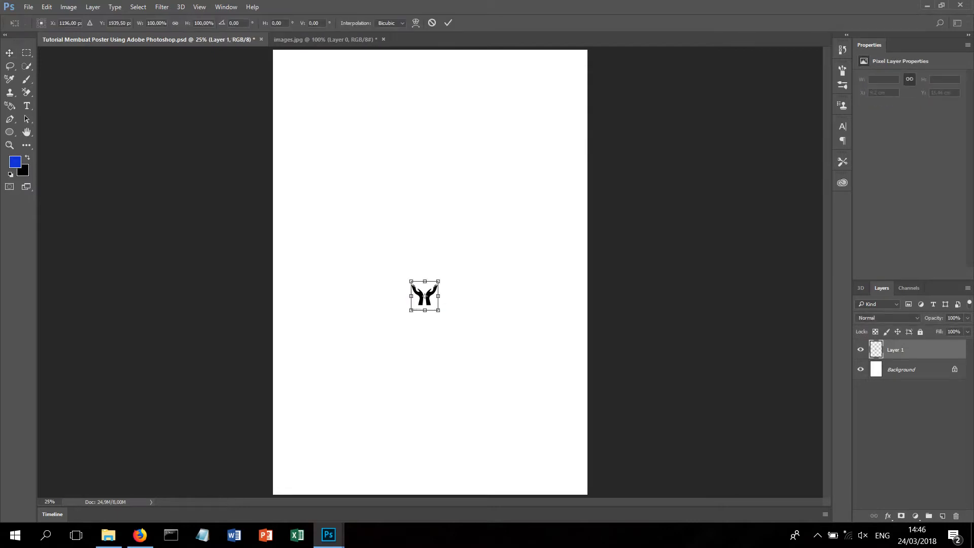
drag(437, 280, 554, 135)
drag(411, 222, 297, 222)
drag(553, 223, 596, 223)
drag(448, 222, 430, 438)
drag(430, 350, 431, 287)
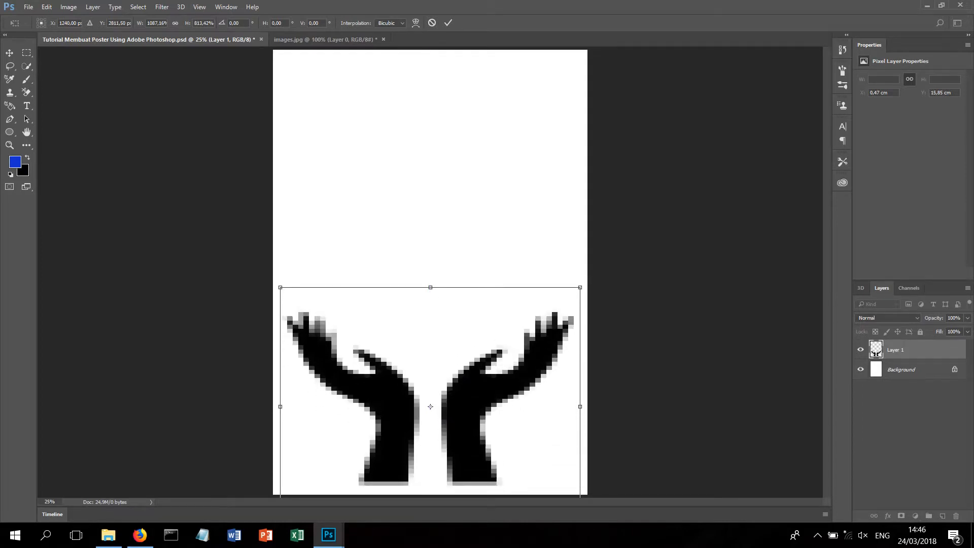
Stretch the hands to the poster's full width, about 1138% by 910%, with the wrists at its bottom edge, and apply the transform
drag(280, 407, 273, 406)
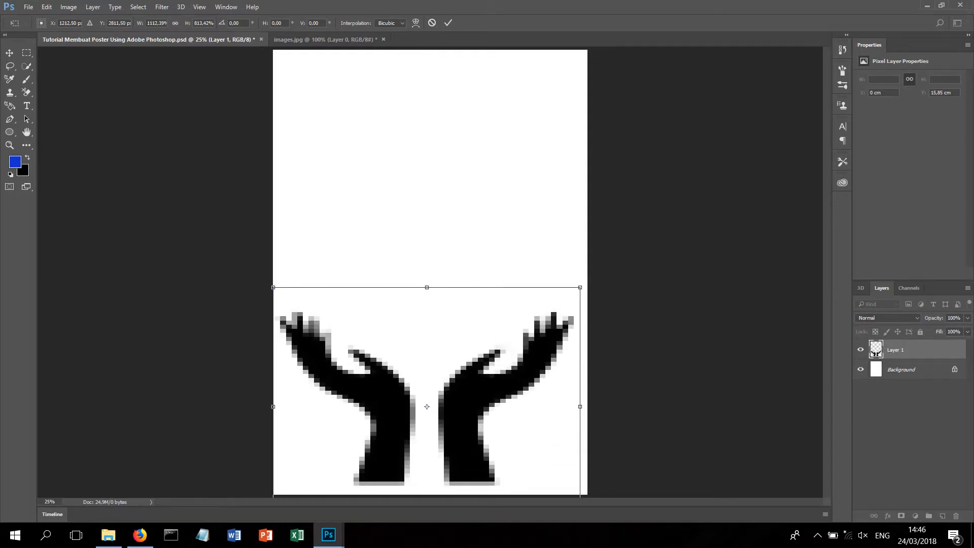
mouse_move(580, 406)
mouse_down()
mouse_move(607, 407)
mouse_move(587, 407)
mouse_up()
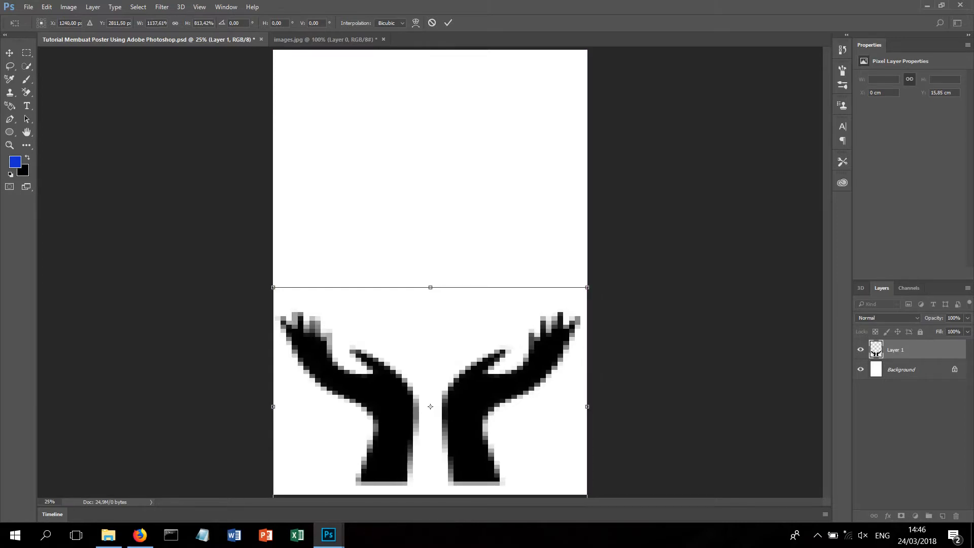
drag(437, 346, 437, 360)
drag(431, 301, 430, 272)
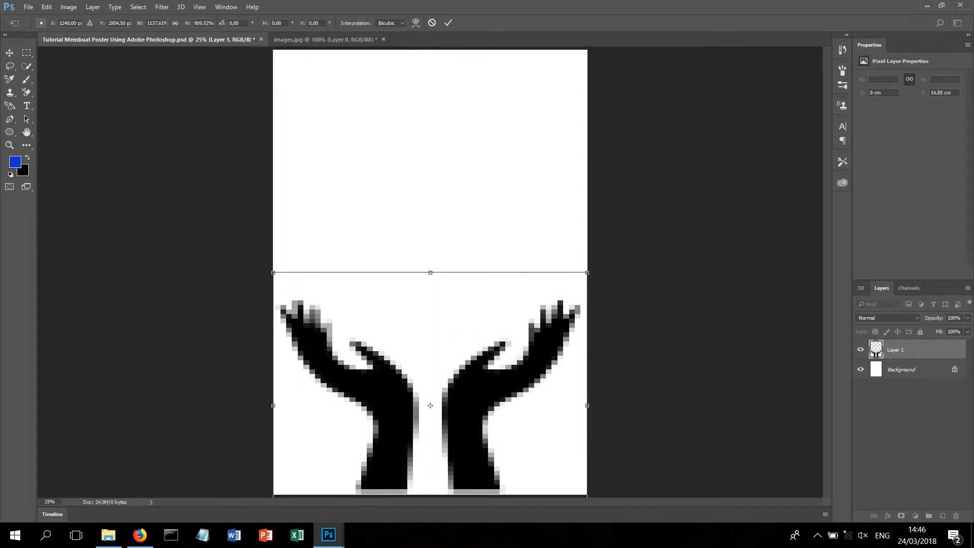
drag(432, 314, 431, 320)
key(Return)
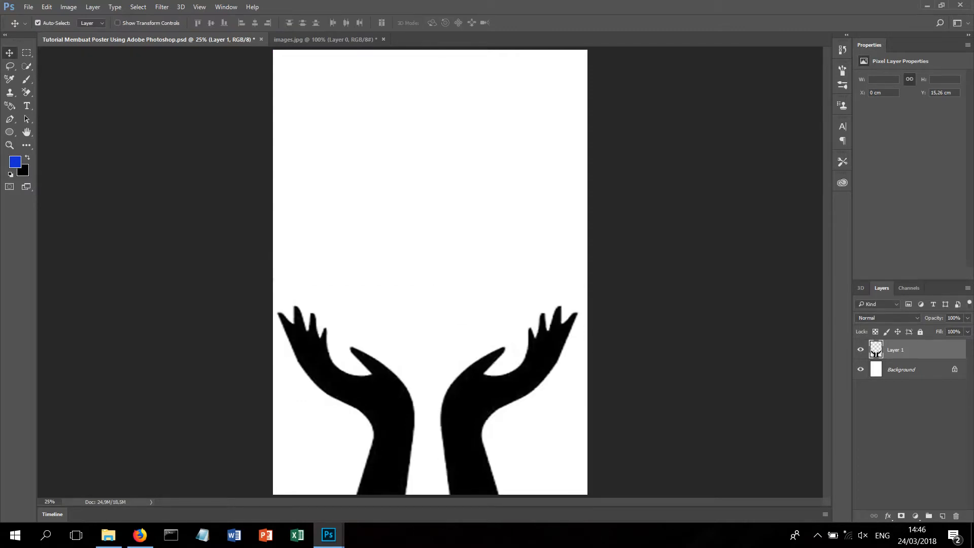
Colorize the hands layer with Hue/Saturation to an orange-brown skin tone: hue 24, saturation 55, lightness +54
key(ctrl+u)
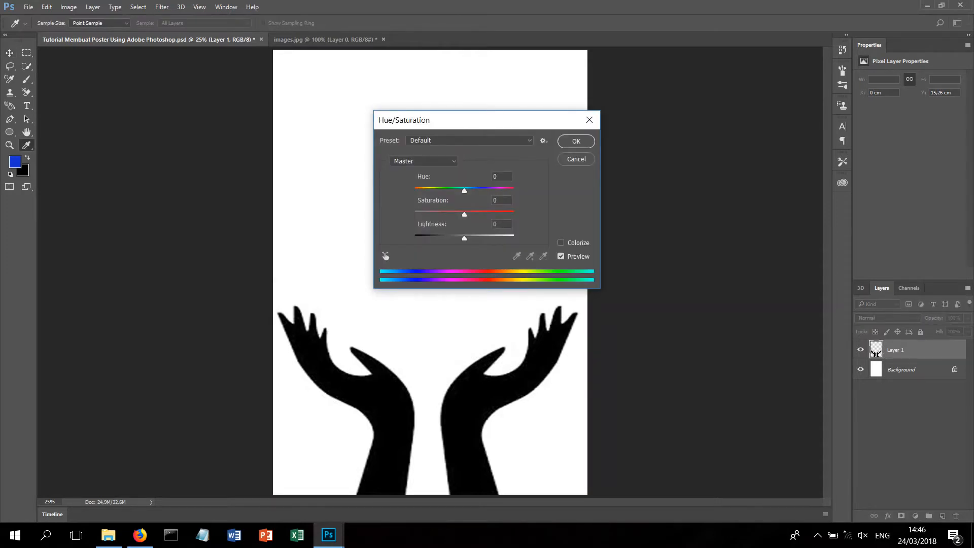
click(561, 243)
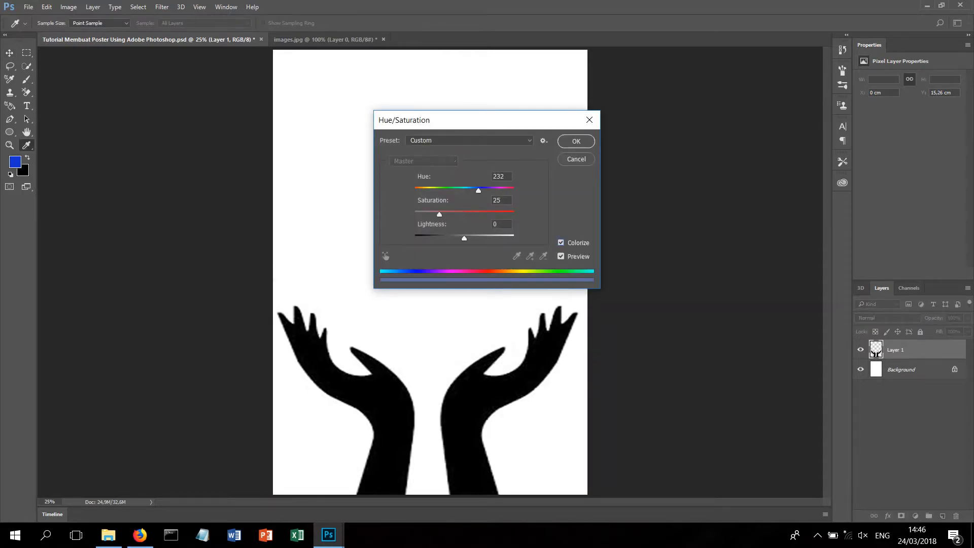
drag(479, 191, 426, 191)
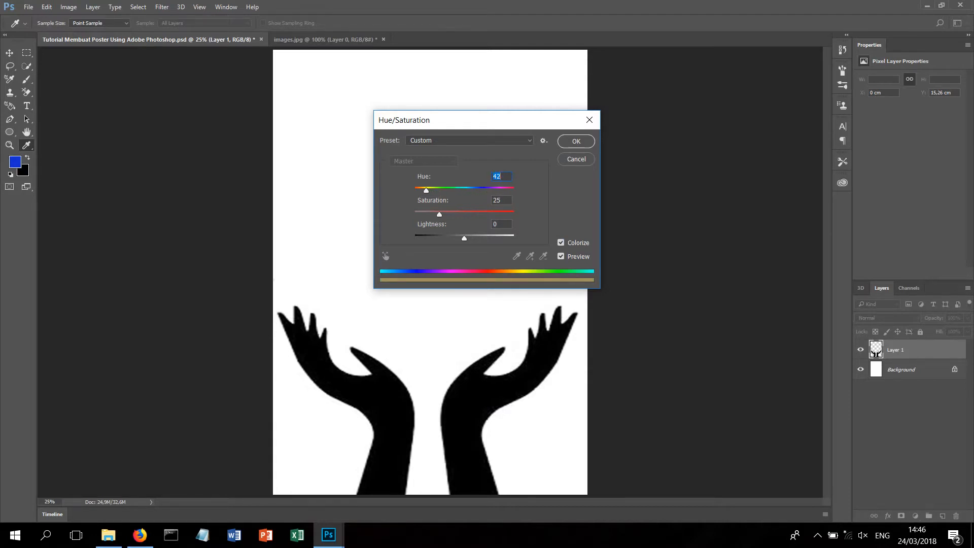
mouse_move(464, 238)
mouse_down()
mouse_move(513, 238)
mouse_move(482, 238)
mouse_up()
mouse_move(426, 190)
mouse_down()
mouse_move(434, 190)
mouse_move(424, 190)
mouse_up()
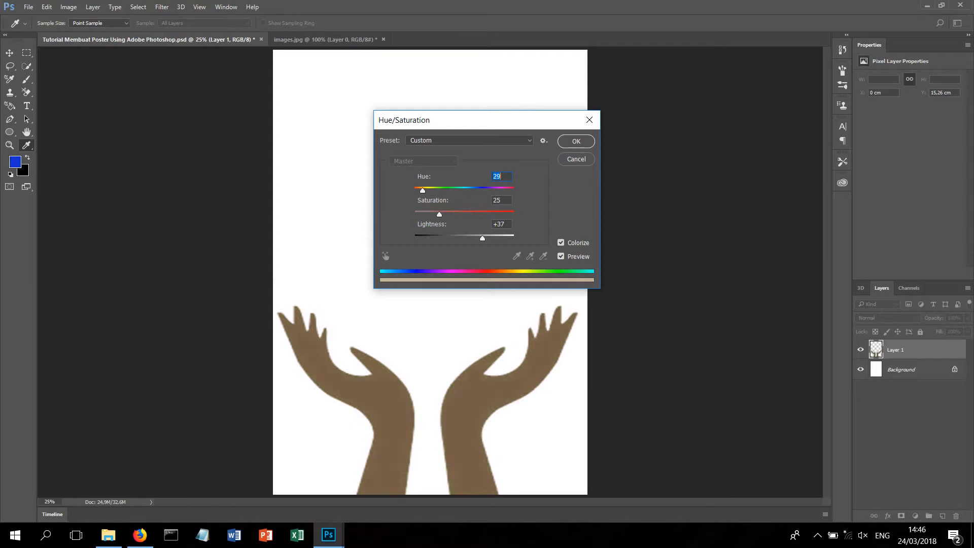
drag(439, 214, 469, 214)
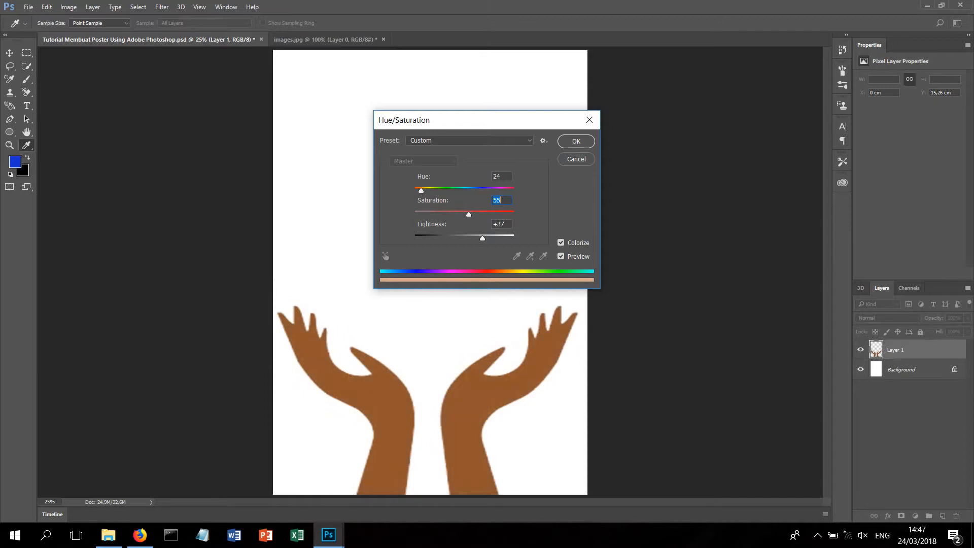
drag(482, 238, 491, 238)
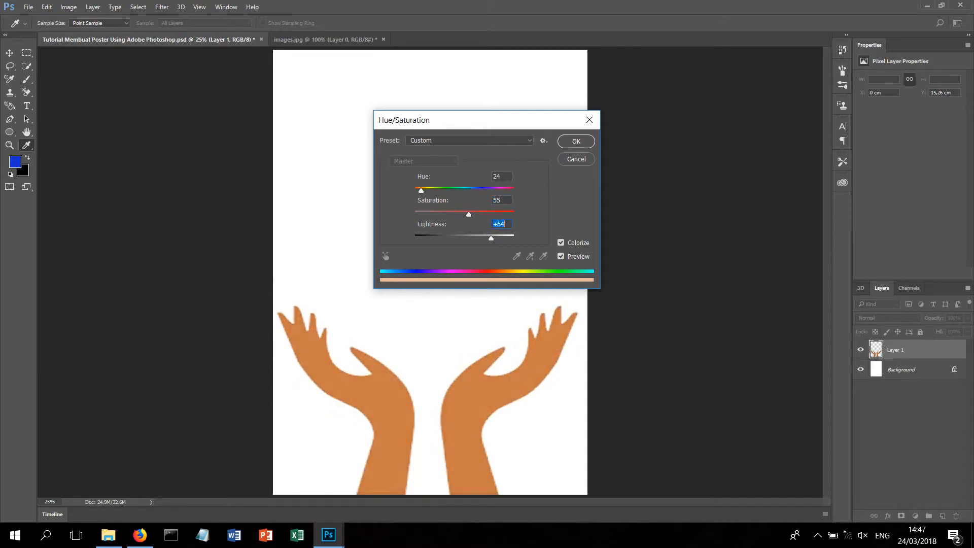
key(Return)
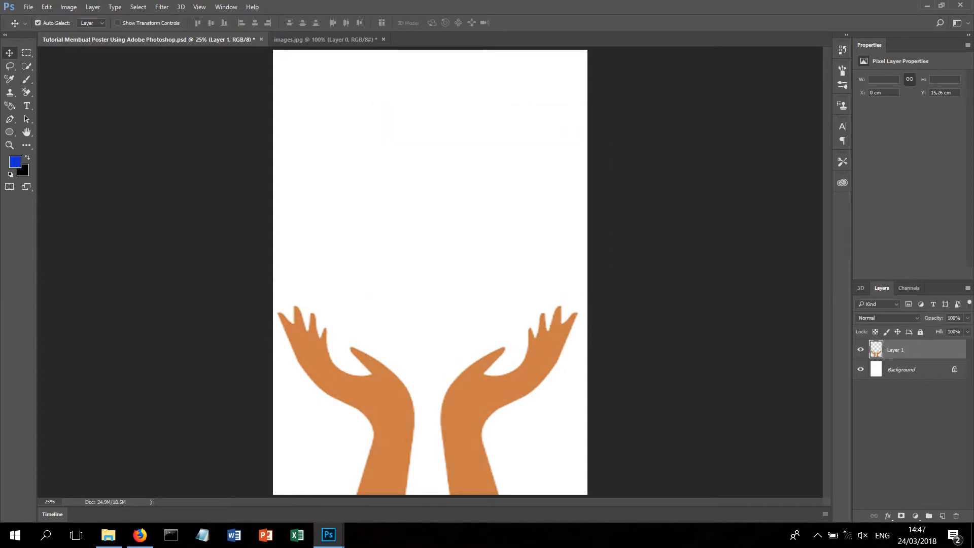
Open circle-world-map-sticker-7240 from the konmul folder and move its globe into the Tutorial Membuat Poster Using Adobe Photoshop.psd document above the hands
click(28, 6)
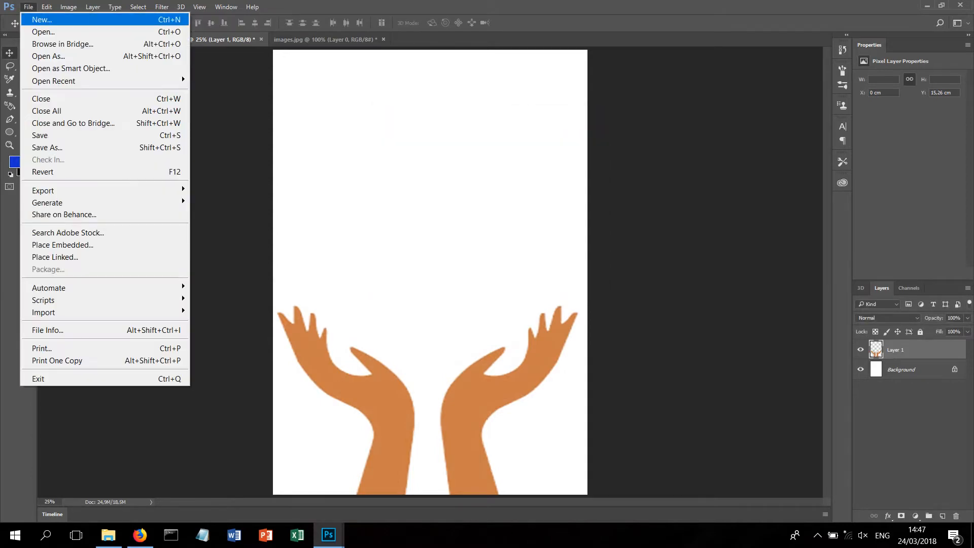
click(43, 31)
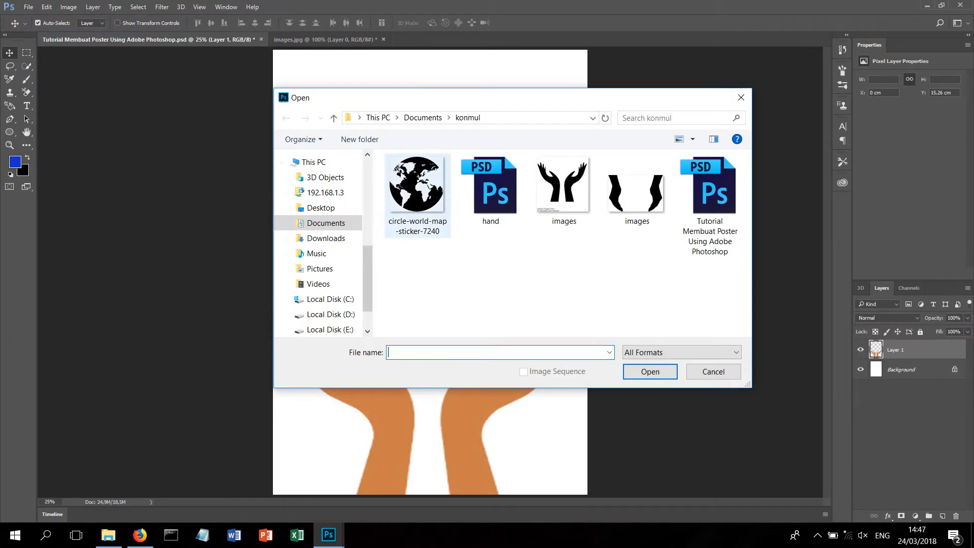
double_click(417, 193)
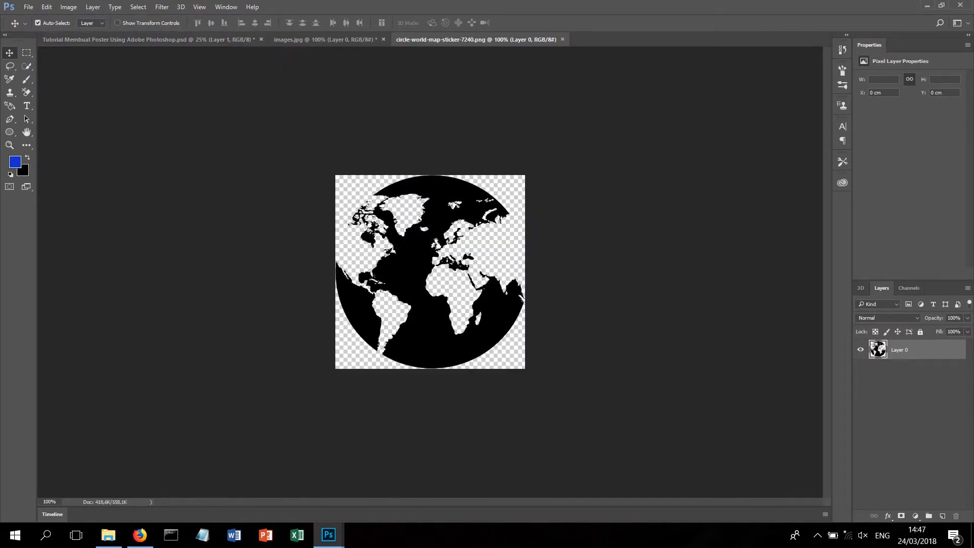
drag(434, 254, 404, 233)
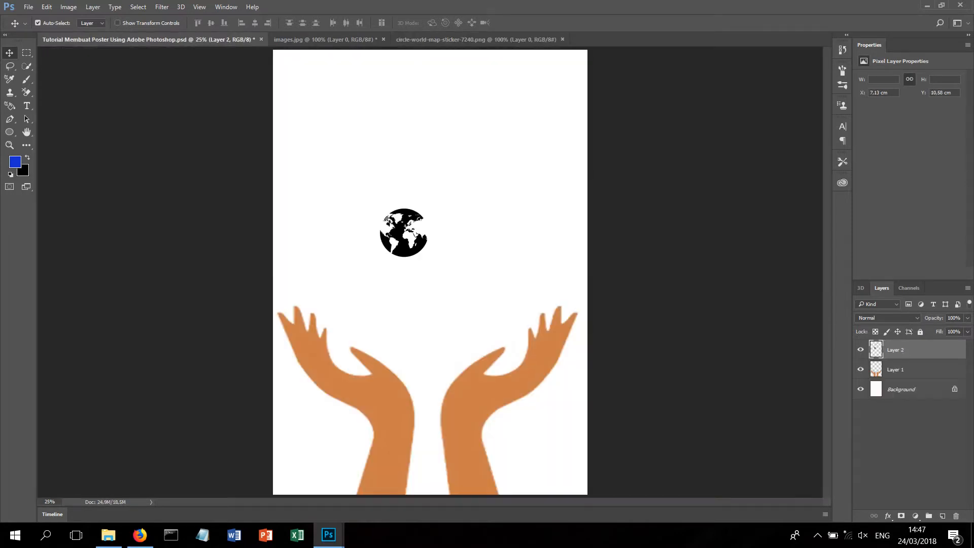
Enlarge the globe layer to about 536% width and 461% height, resting between the two hands, and apply the transform
key(ctrl+t)
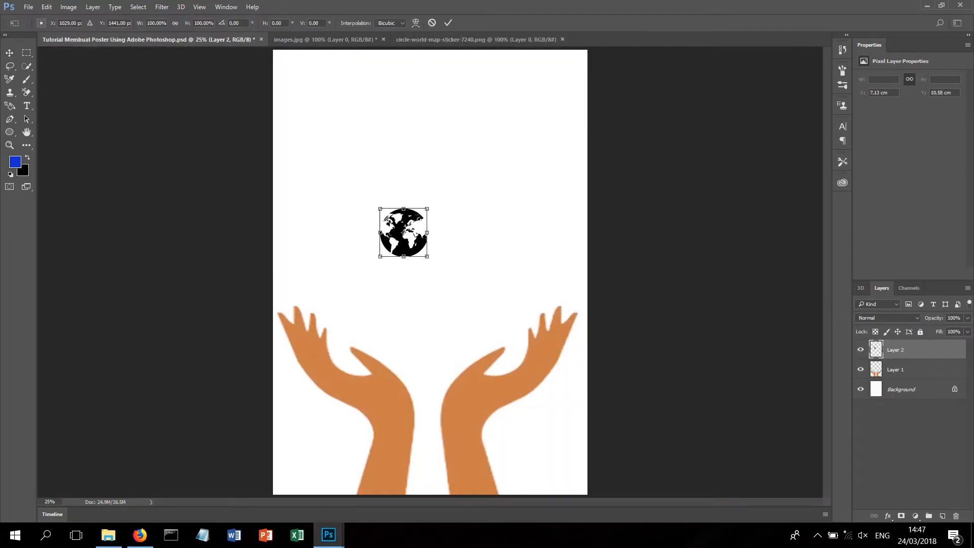
drag(427, 257, 570, 377)
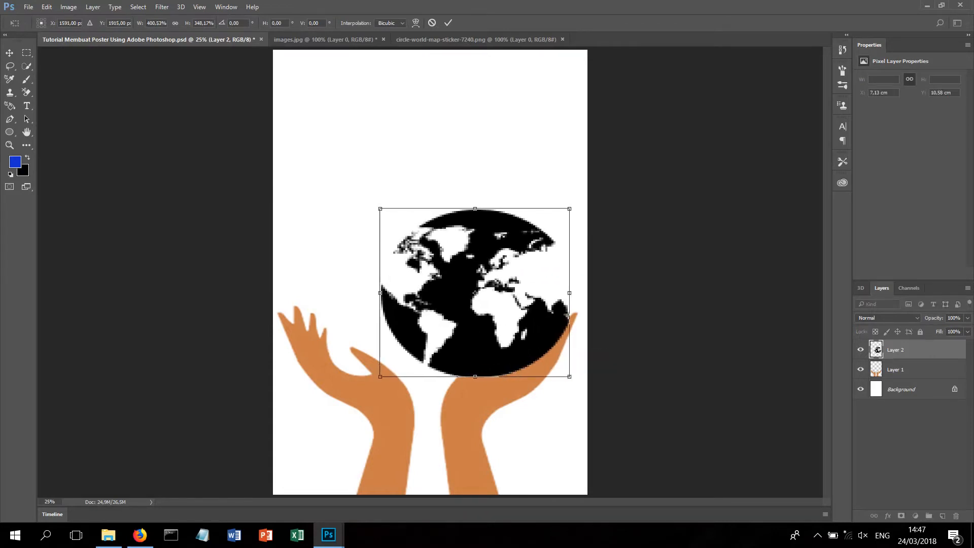
drag(475, 209, 475, 185)
drag(476, 279, 426, 306)
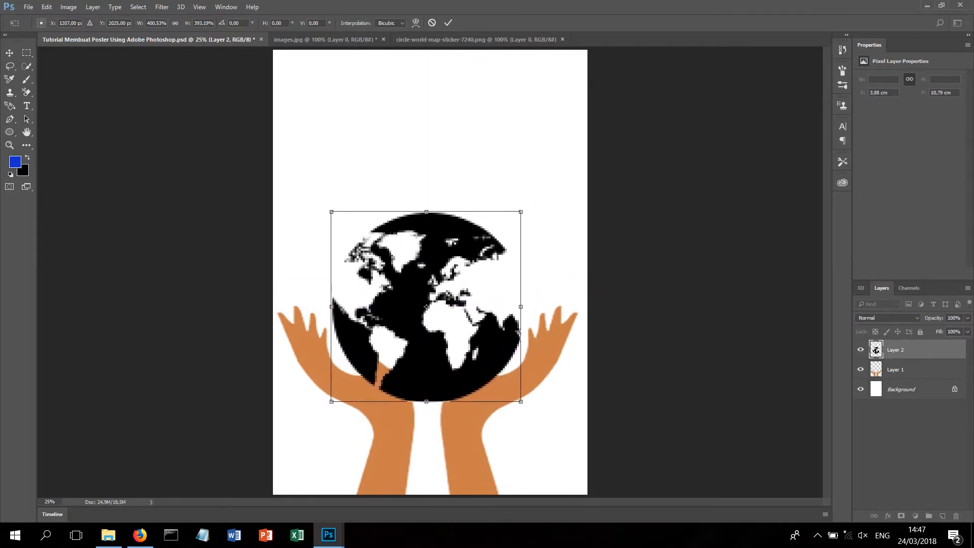
drag(332, 307, 299, 307)
drag(521, 307, 553, 307)
drag(426, 212, 426, 178)
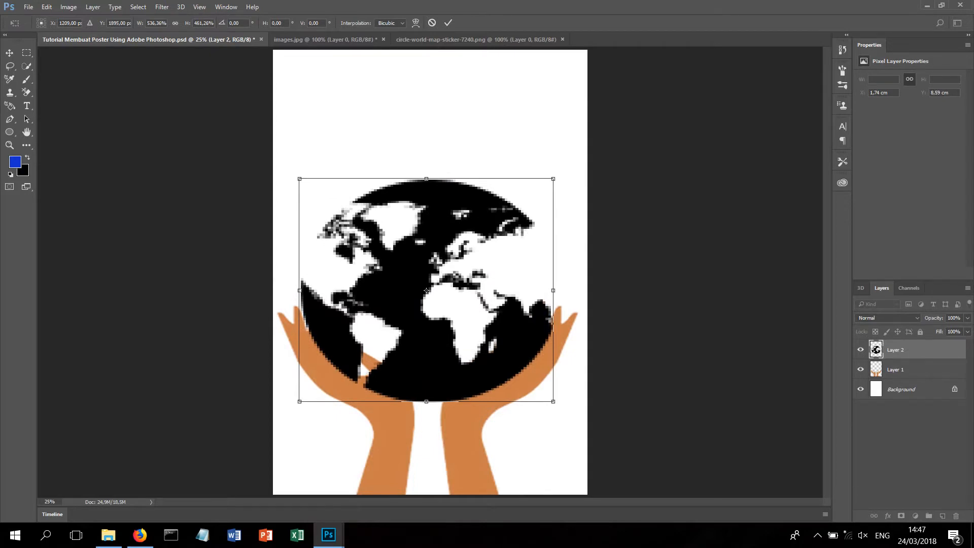
key(Return)
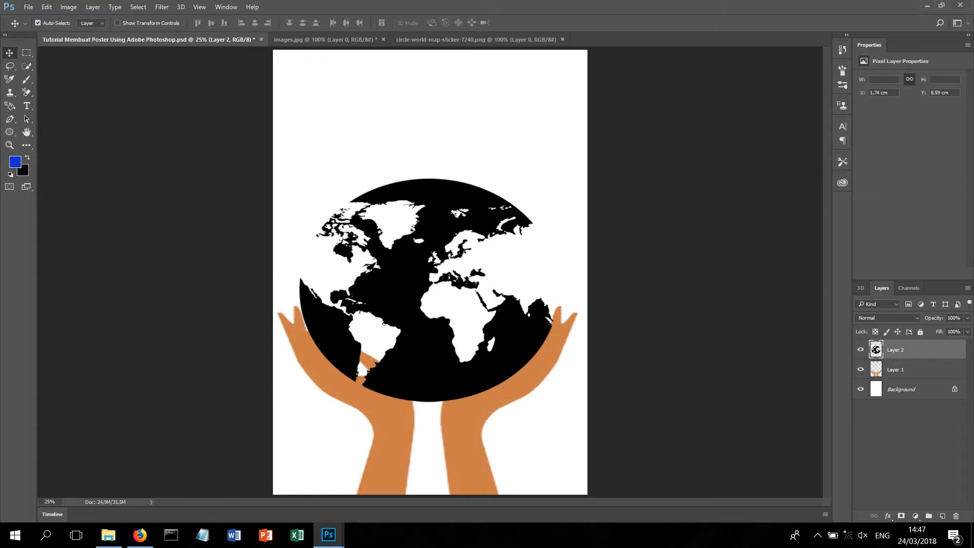
Move the hands layer above the globe layer and shift the globe slightly left between the fingers
drag(896, 369, 895, 341)
drag(445, 309, 440, 309)
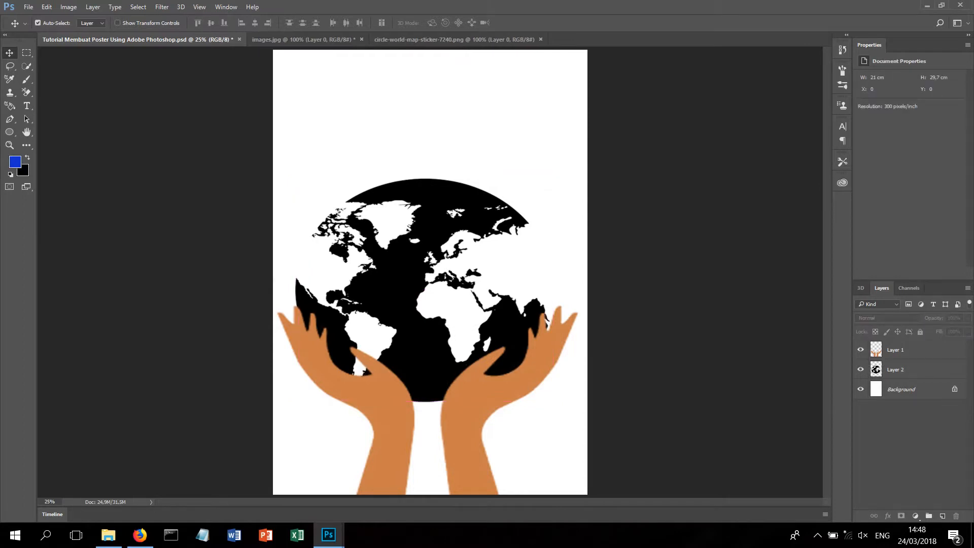
Stretch the globe layer to about 102% width and extend its top edge slightly upward, applying the transform
click(396, 284)
key(ctrl+t)
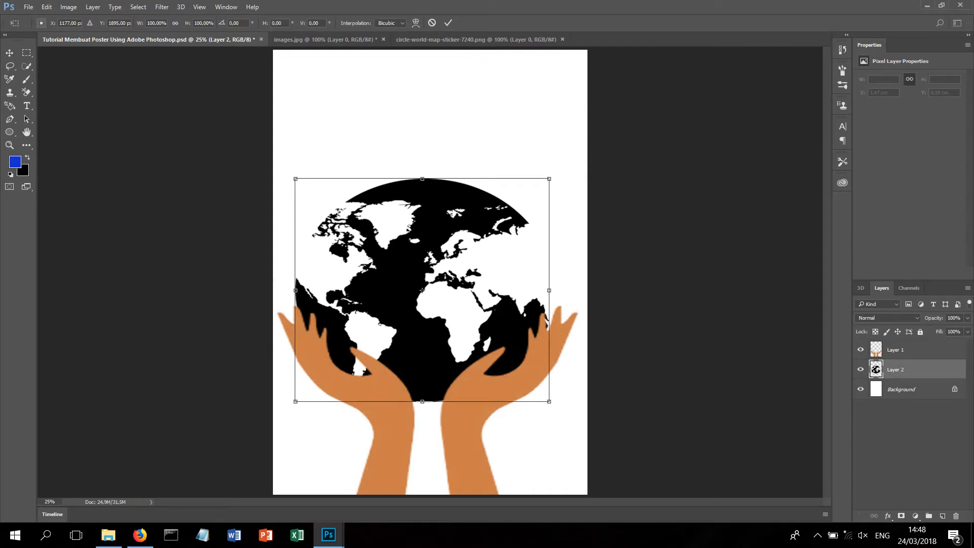
drag(549, 290, 553, 290)
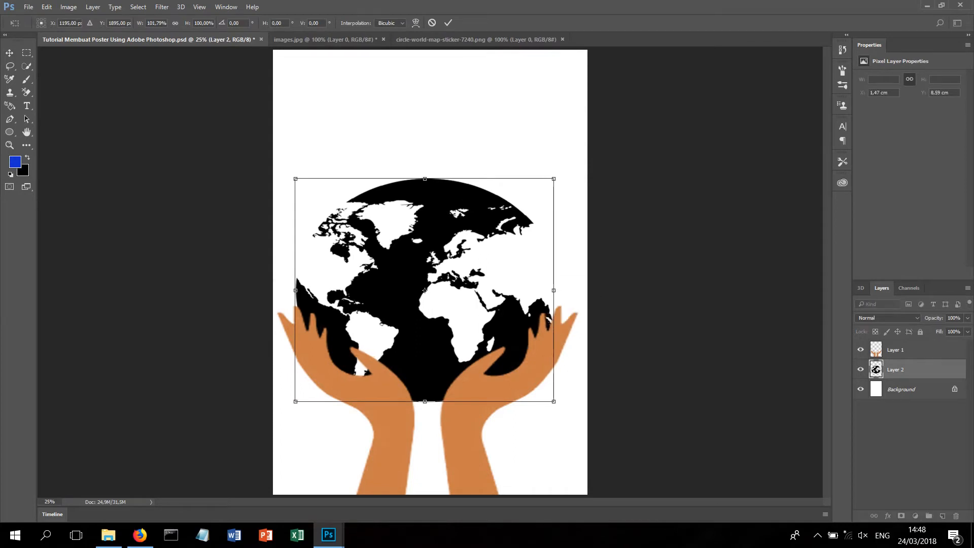
drag(425, 179, 425, 172)
key(Return)
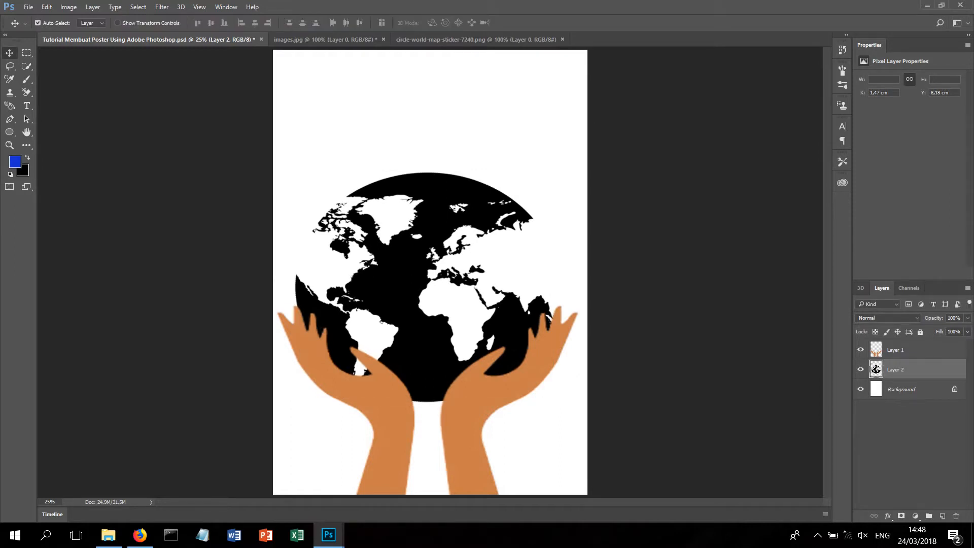
Colorize the globe layer green with Hue/Saturation: hue 123, saturation 22, lightness +41
key(ctrl+u)
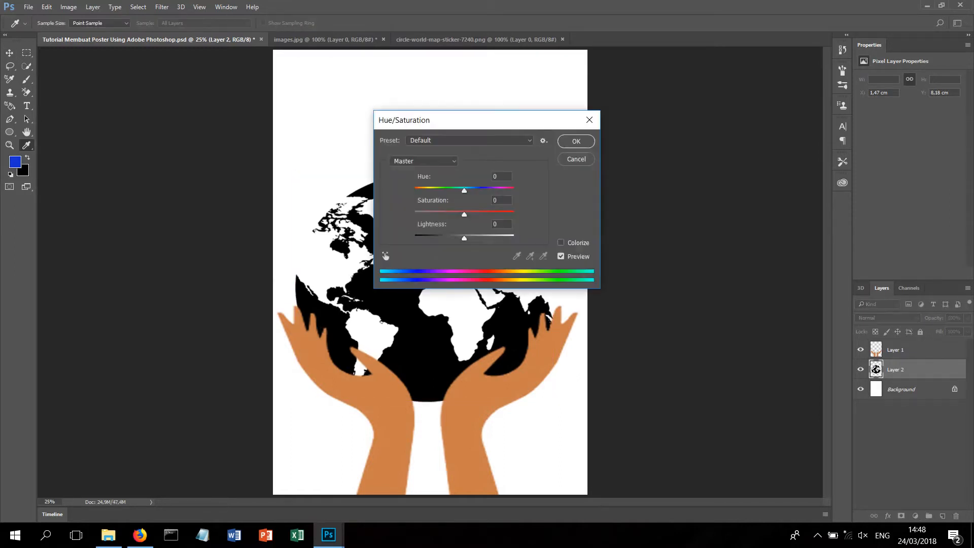
click(561, 242)
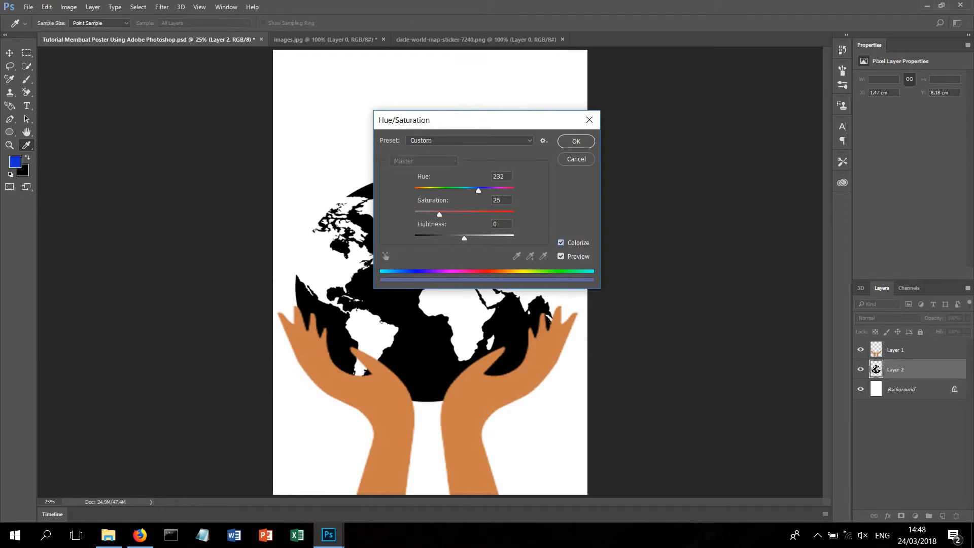
drag(478, 191, 449, 191)
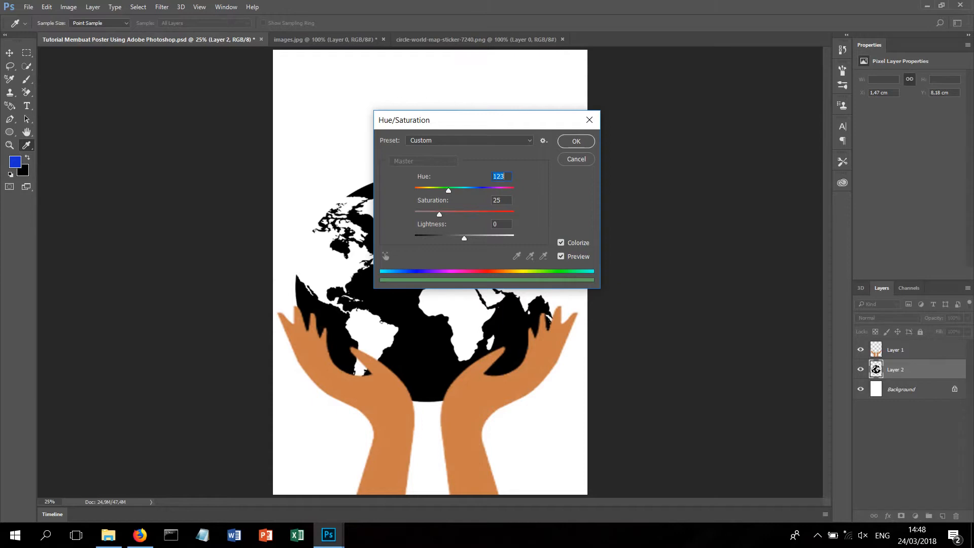
drag(465, 238, 485, 238)
mouse_move(439, 215)
mouse_down()
mouse_move(454, 214)
mouse_move(437, 215)
mouse_up()
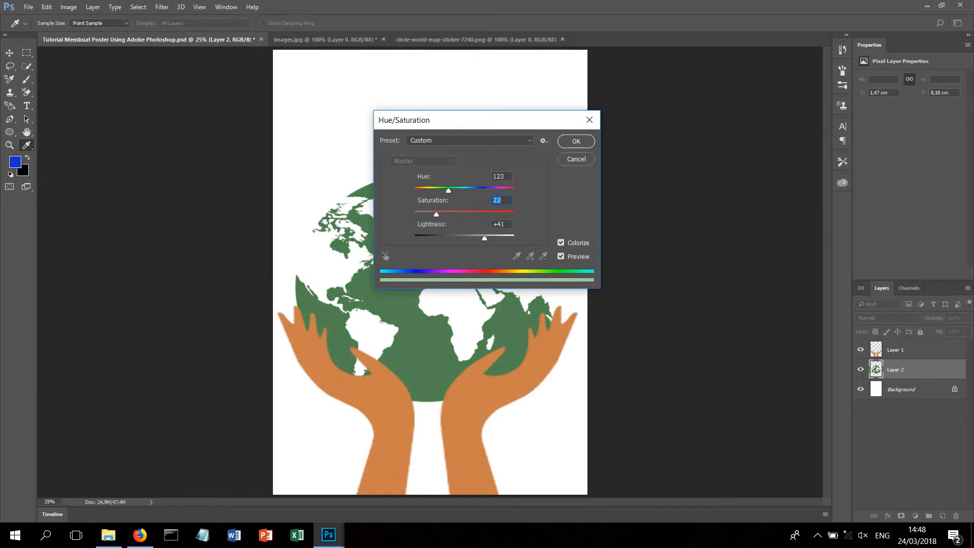
key(Return)
Stretch the globe upward to about 109.5% of its height, keeping its width and bottom edge, and apply the transform
key(ctrl+t)
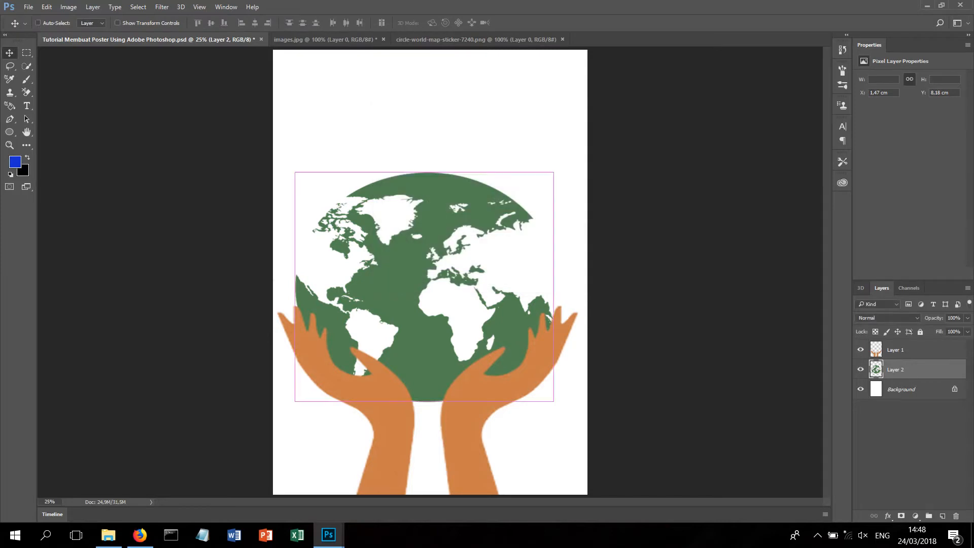
drag(425, 173, 425, 151)
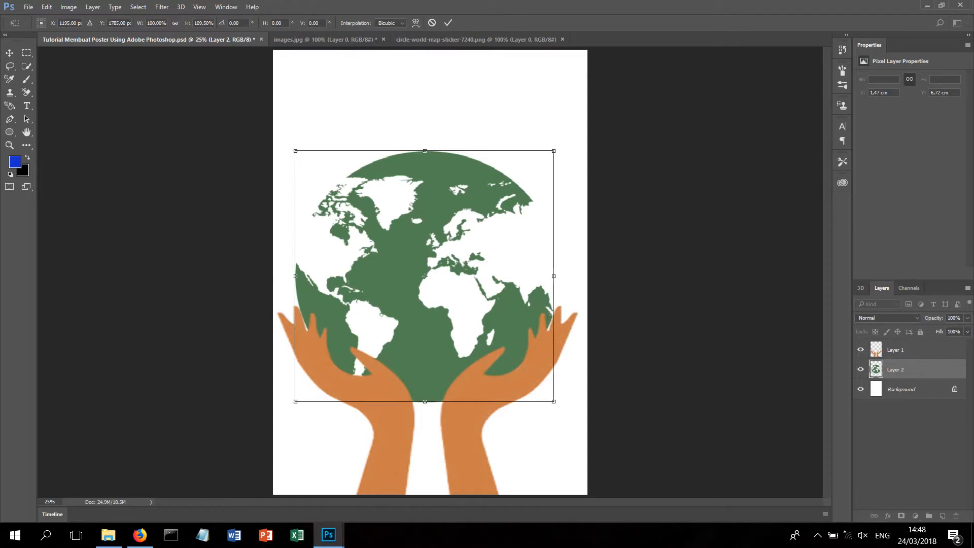
key(Return)
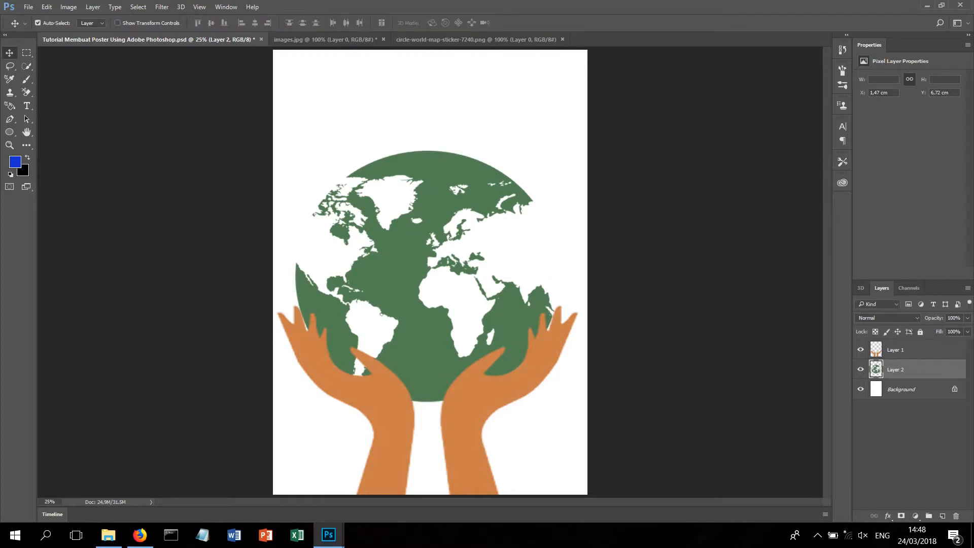
Lighten the globe's green with Hue/Saturation, using hue +7 and lightness +30
key(ctrl+u)
drag(464, 190, 466, 190)
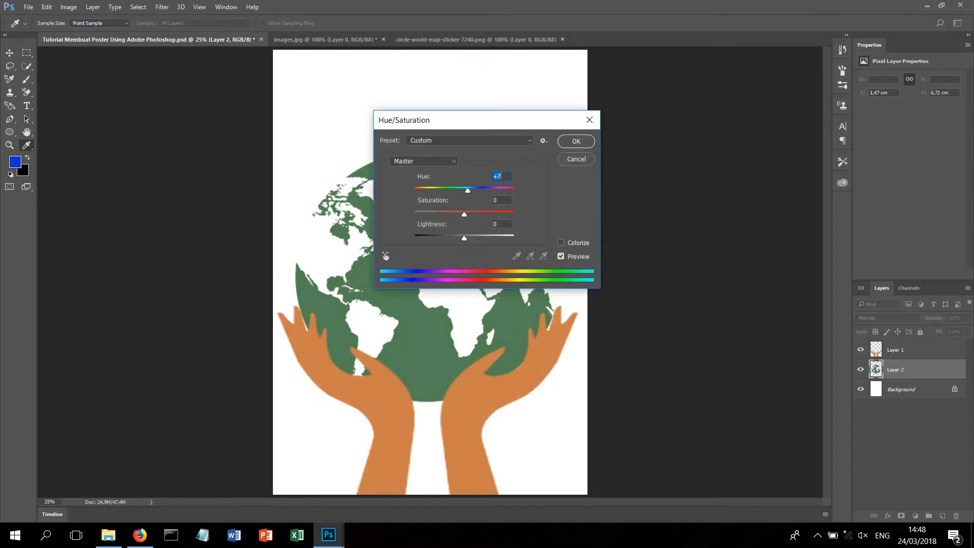
drag(465, 238, 479, 238)
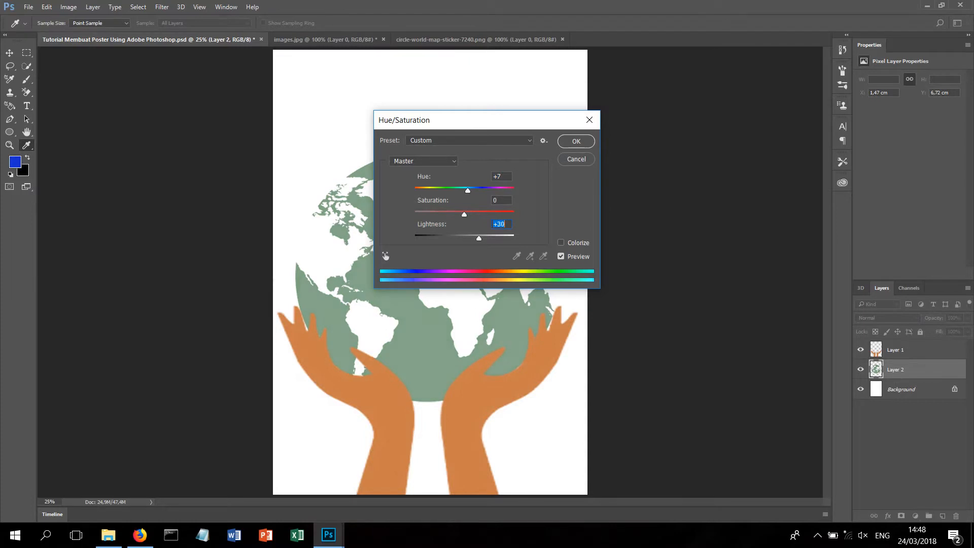
key(Return)
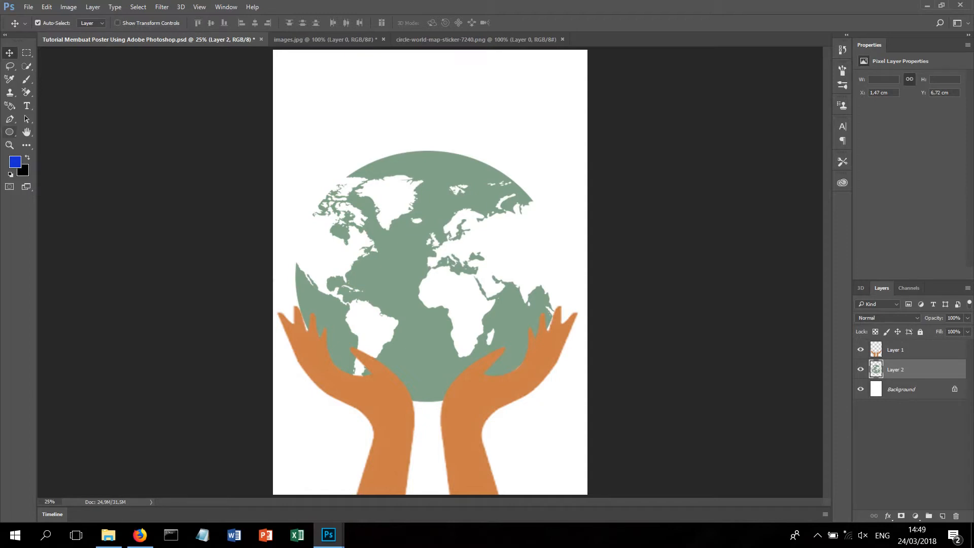
Draw a blue ellipse about 2172 × 2024 px, placed over the globe at about X 174, Y 773 px, and move its layer above the hands
key(u)
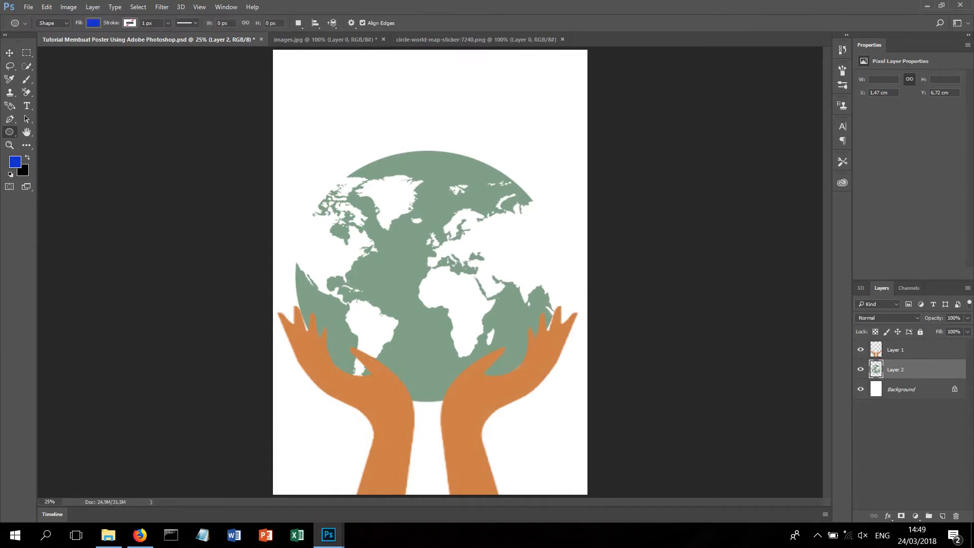
drag(289, 160, 566, 417)
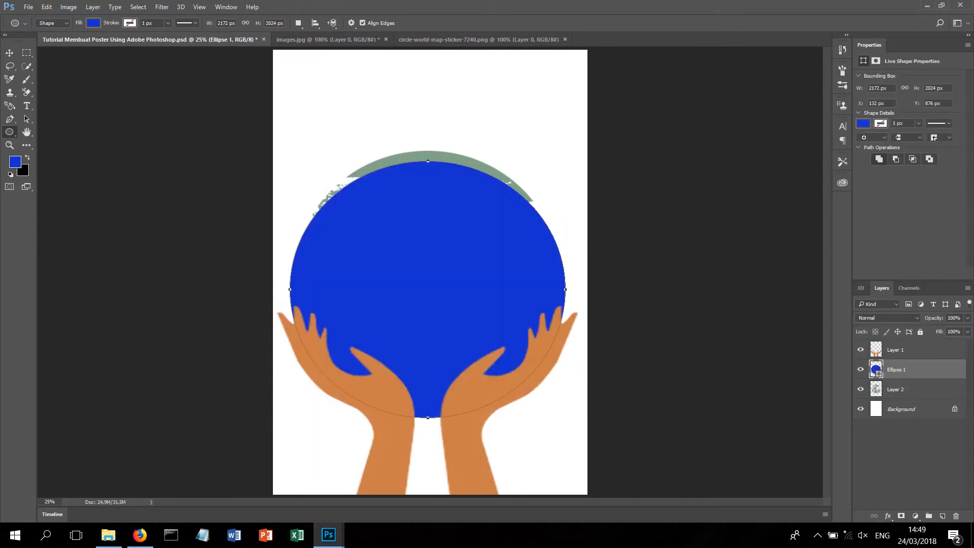
click(9, 52)
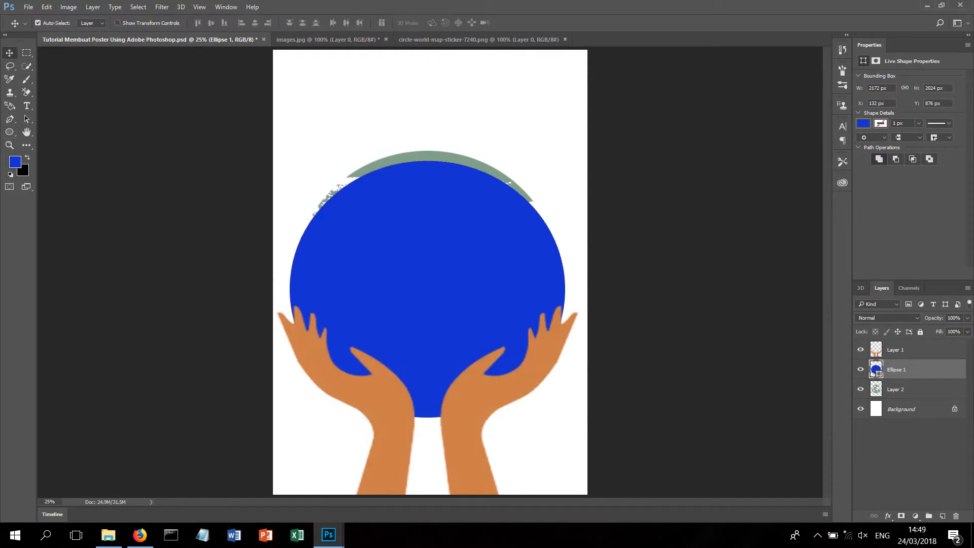
mouse_move(391, 259)
mouse_down()
mouse_move(391, 246)
mouse_move(395, 259)
mouse_move(406, 253)
mouse_move(397, 247)
mouse_up()
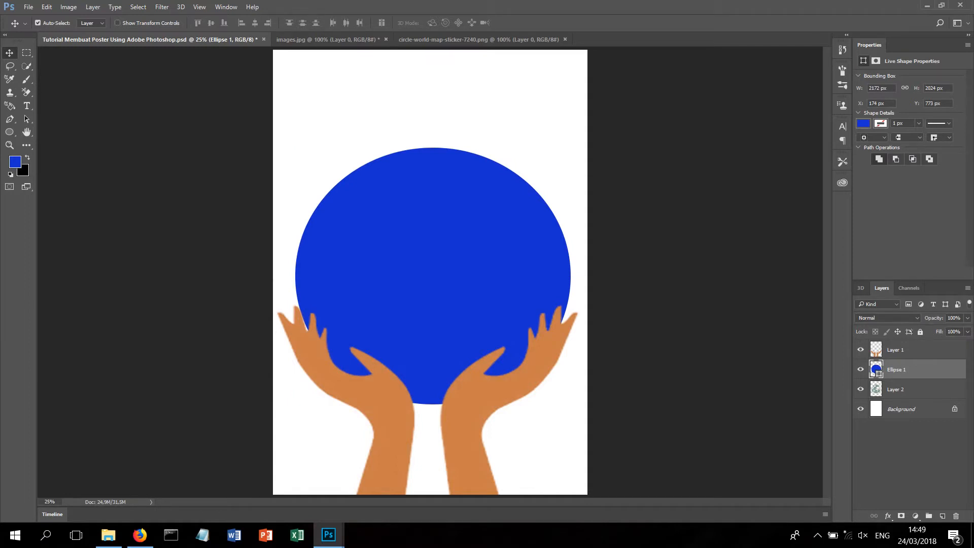
drag(876, 374, 876, 345)
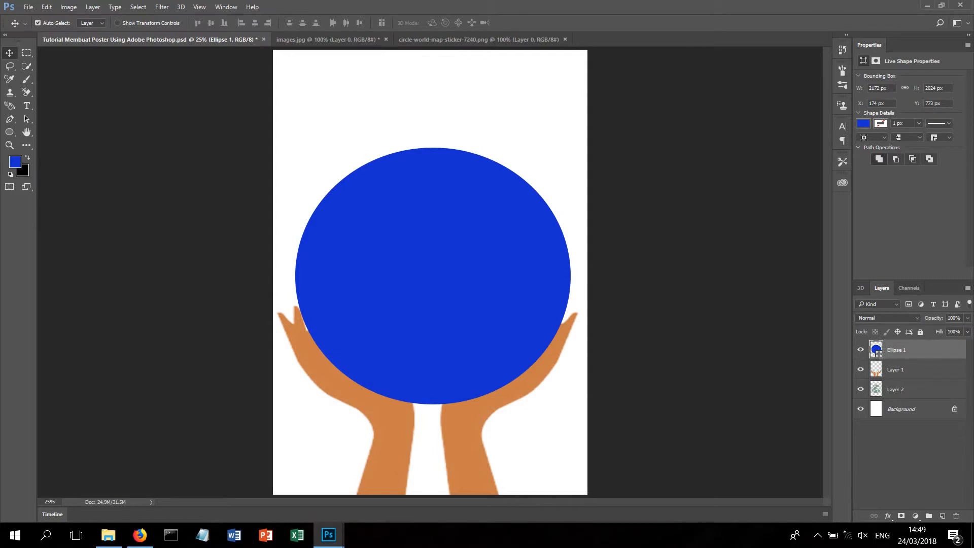
Reorder the layers so the hands are on top and the globe sits above the blue ellipse, then shift the globe slightly right to centre it
drag(876, 372, 876, 344)
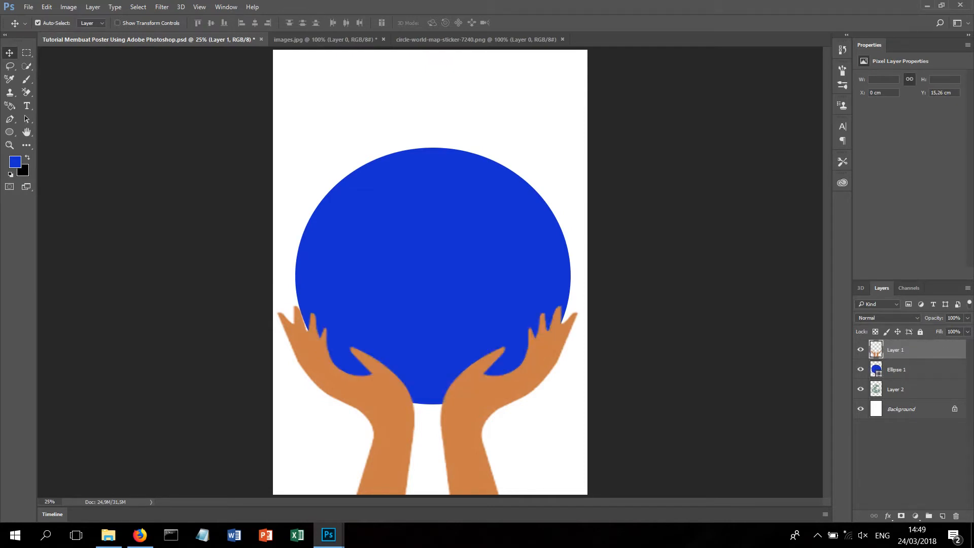
drag(876, 389, 876, 370)
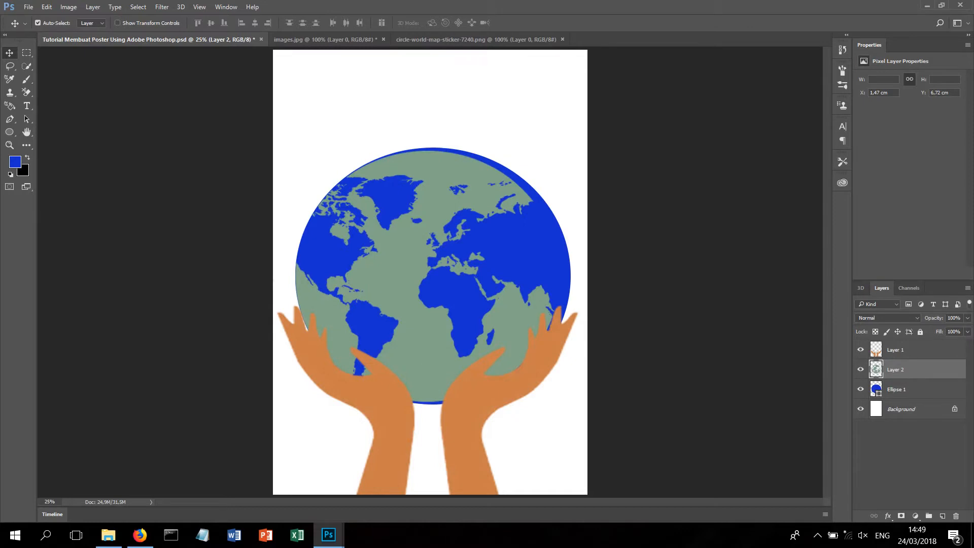
drag(472, 175, 477, 175)
Shrink the blue ellipse from all four sides to fit the globe outline, about 2091 × 1982 px, and apply the transform
click(897, 389)
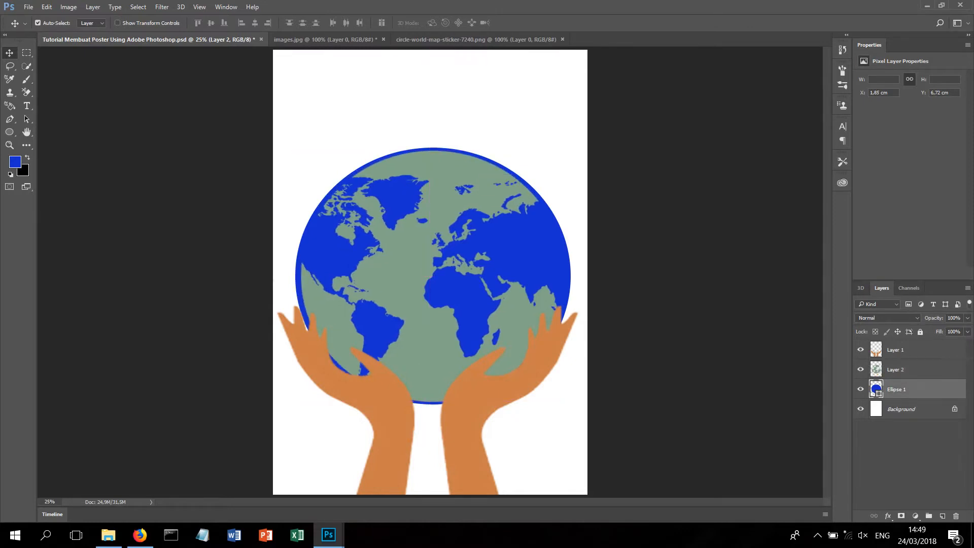
key(ctrl+t)
drag(433, 148, 433, 151)
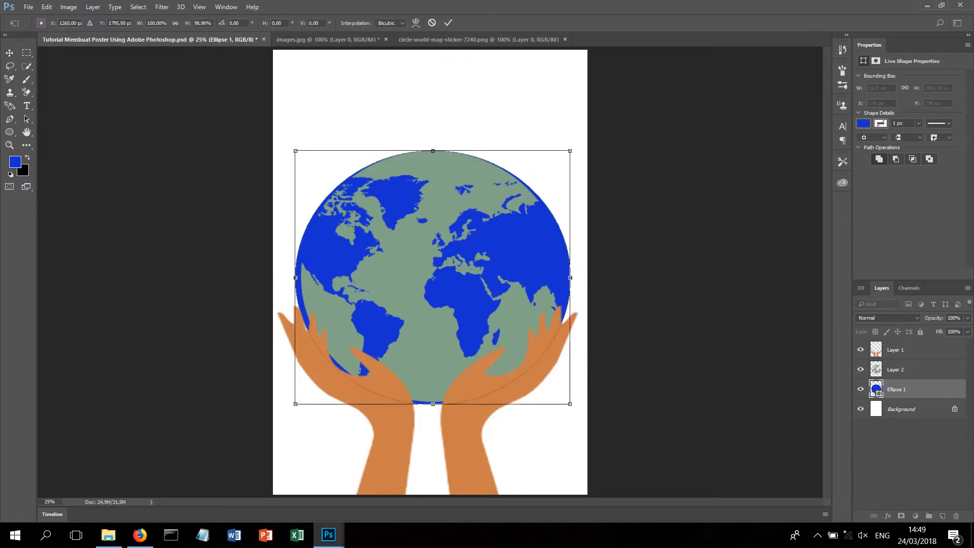
drag(570, 277, 566, 277)
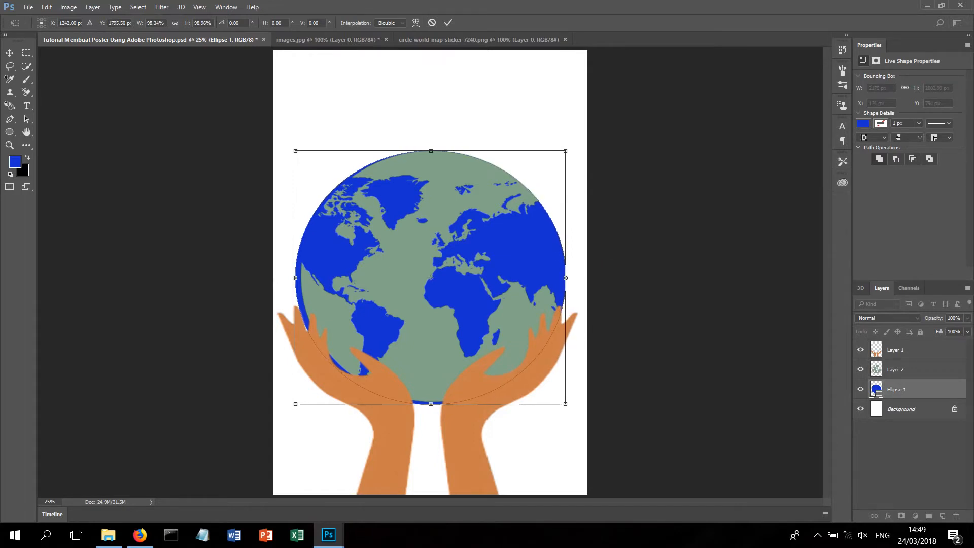
drag(295, 277, 301, 278)
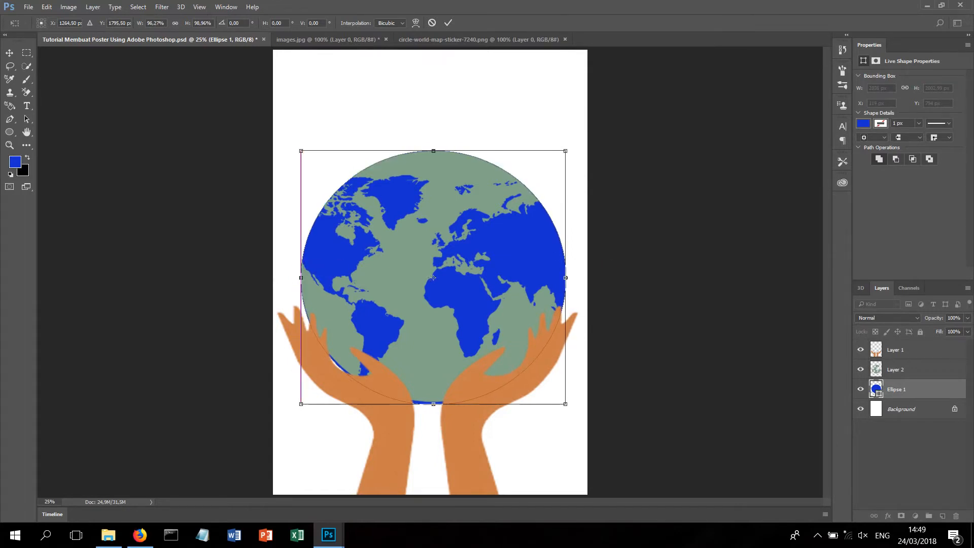
drag(433, 404, 433, 401)
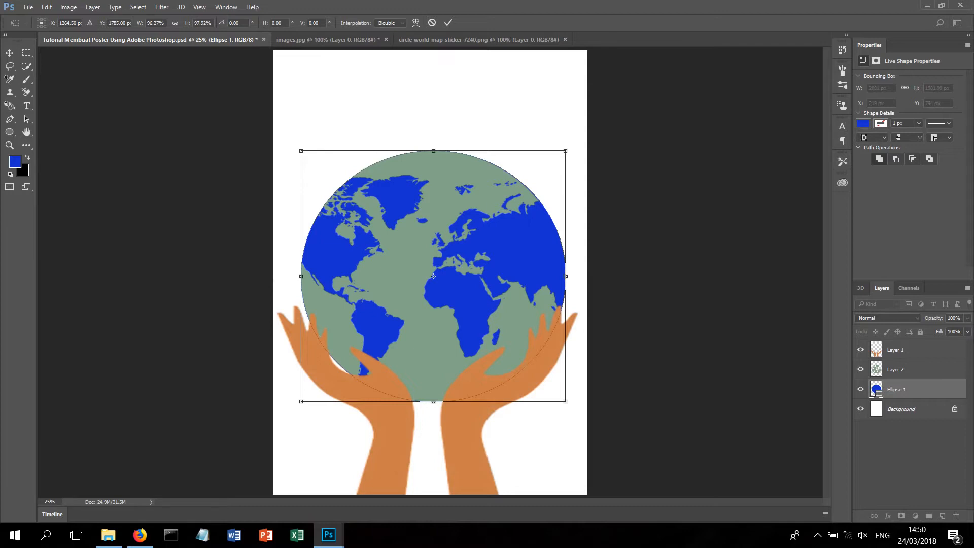
key(v)
key(Return)
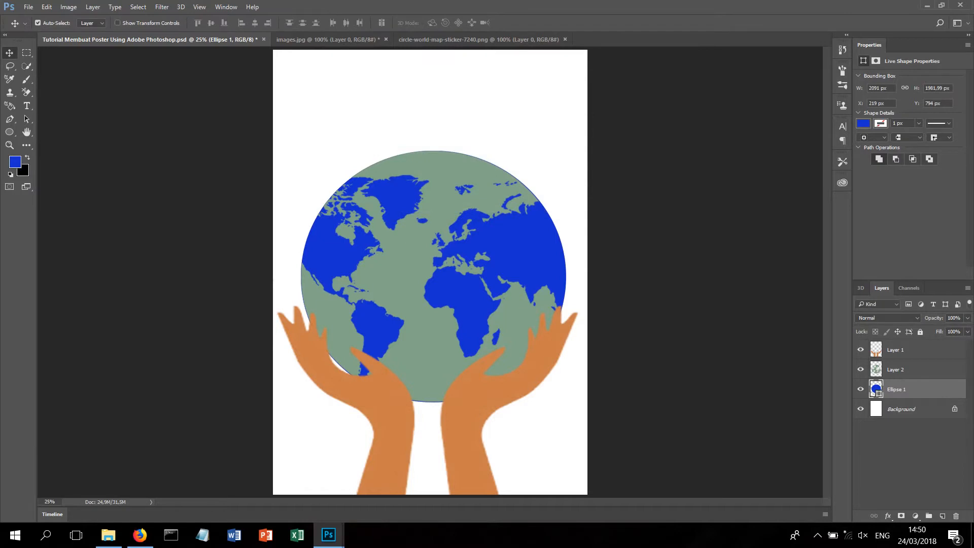
Set the foreground colour to green #4be144
click(15, 161)
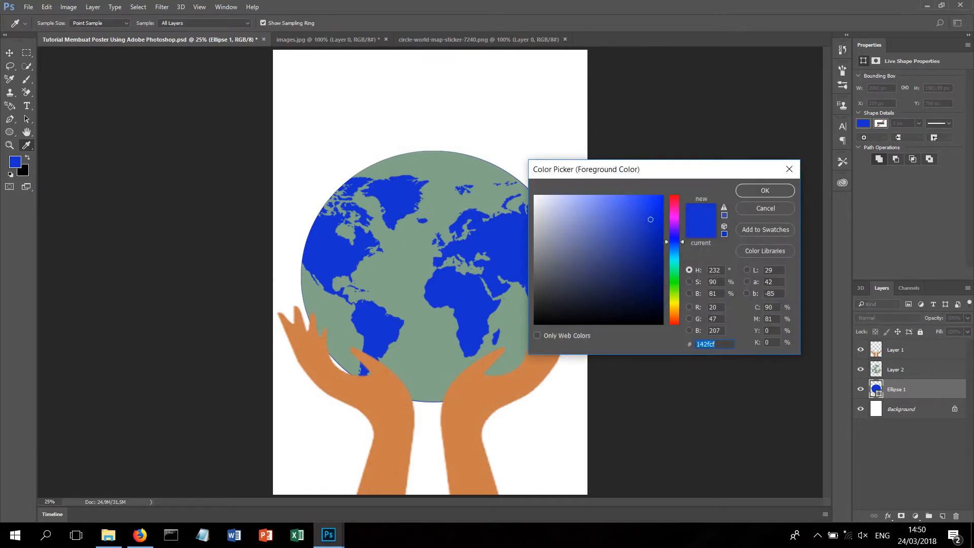
text(1dcf14)
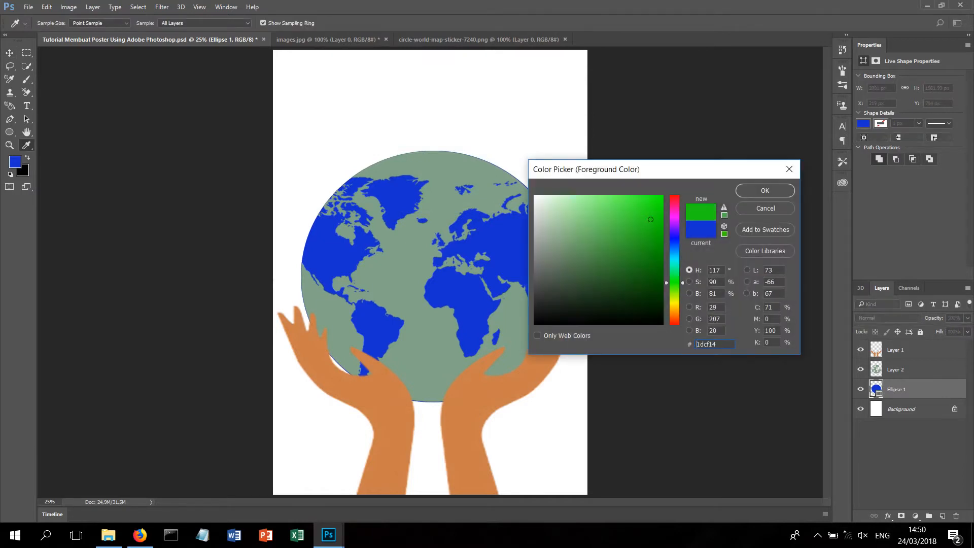
drag(650, 220, 624, 210)
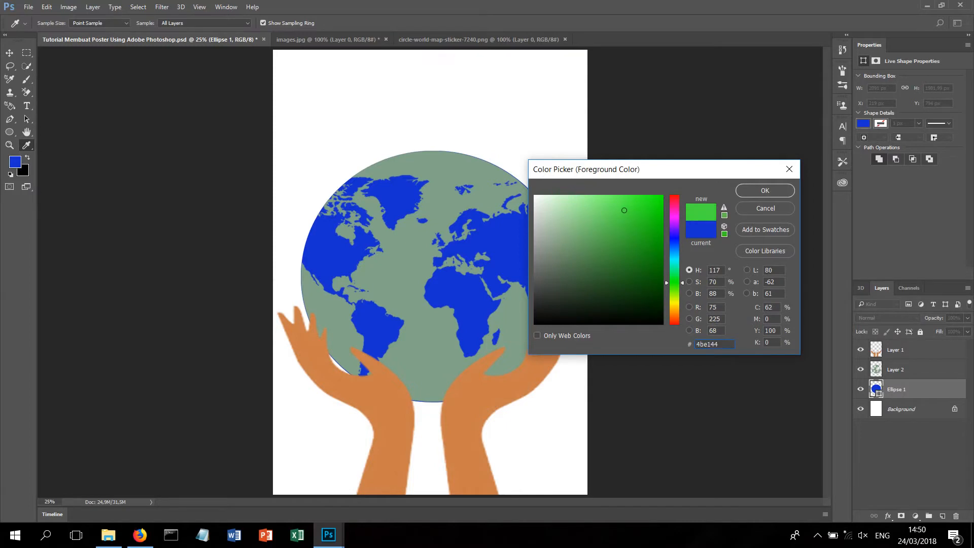
key(Return)
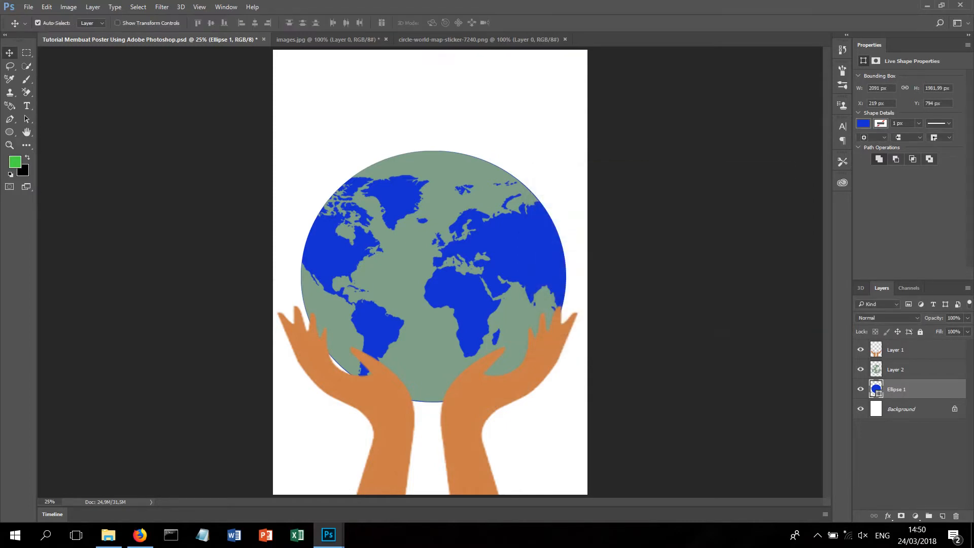
key(i)
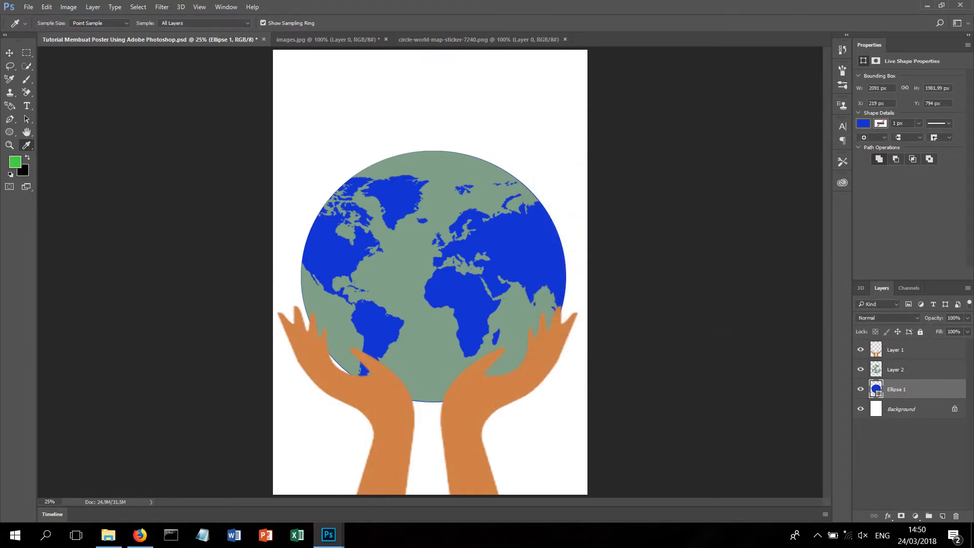
right_click(26, 145)
click(75, 222)
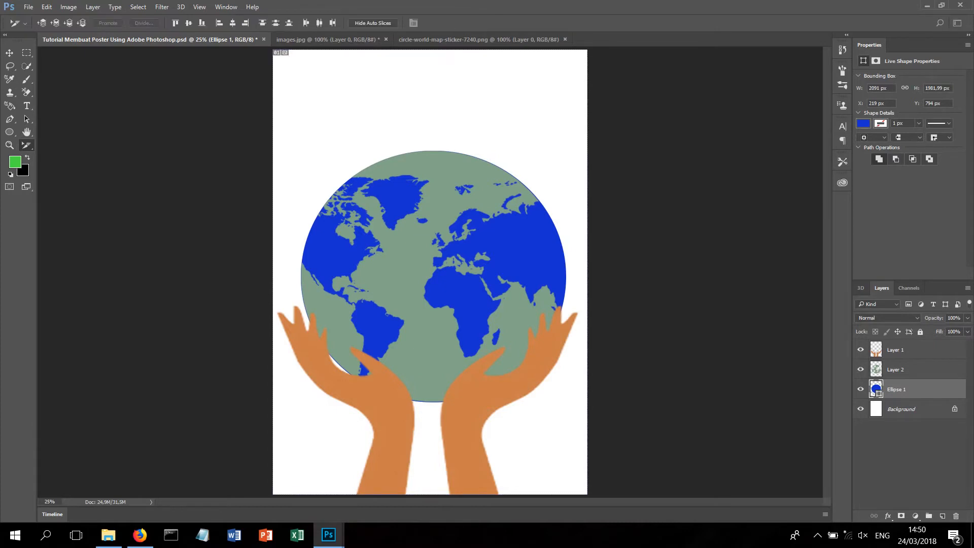
right_click(26, 145)
click(68, 252)
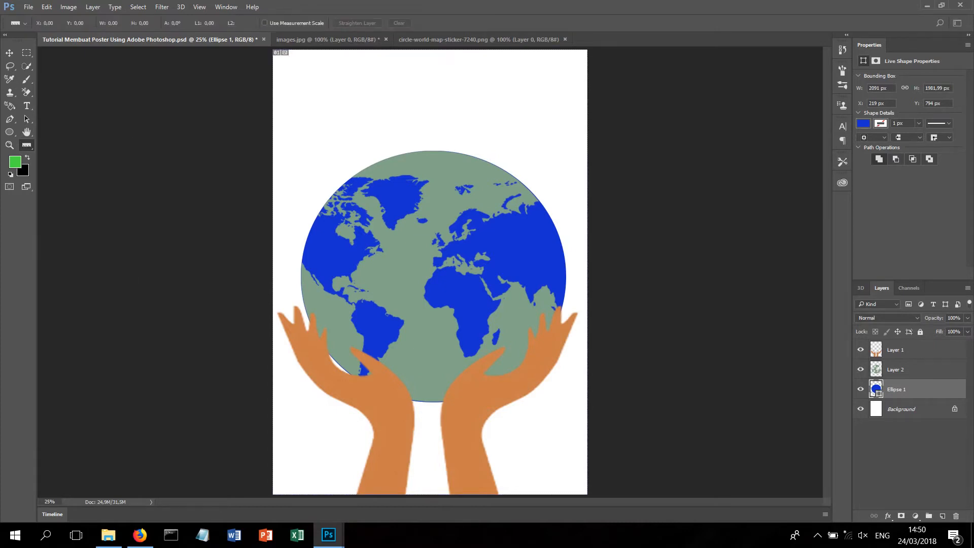
right_click(26, 145)
click(69, 165)
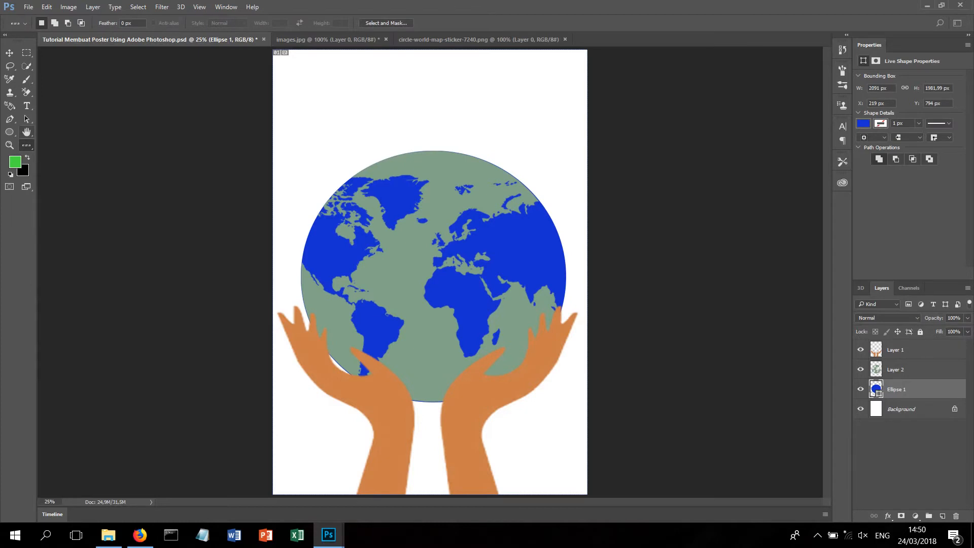
Rasterize the ellipse shape and fill it with the green foreground colour using the Paint Bucket tool
right_click(27, 145)
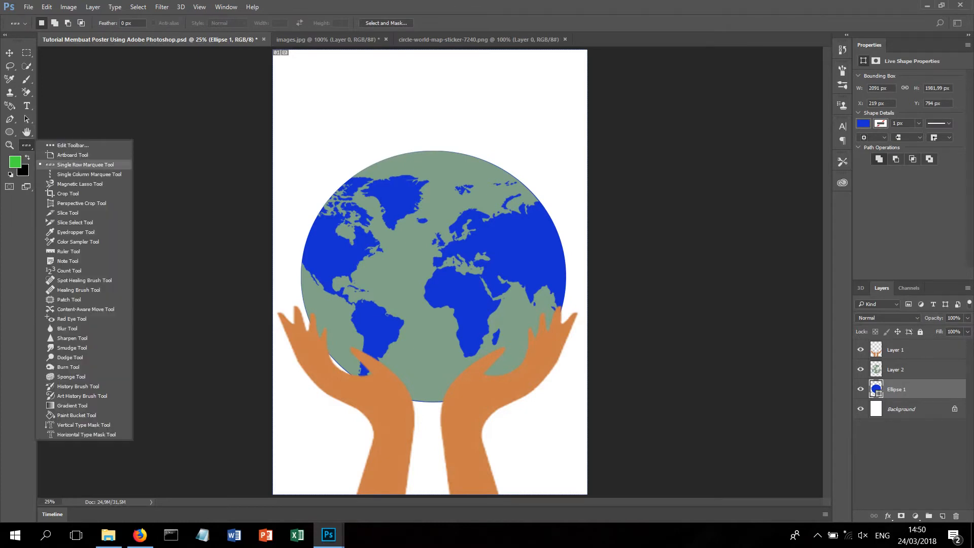
click(76, 415)
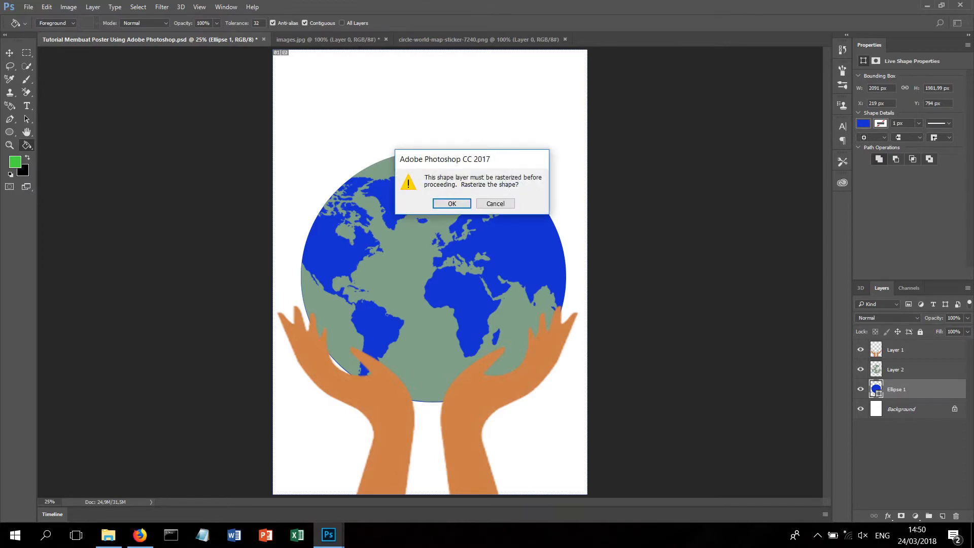
key(Return)
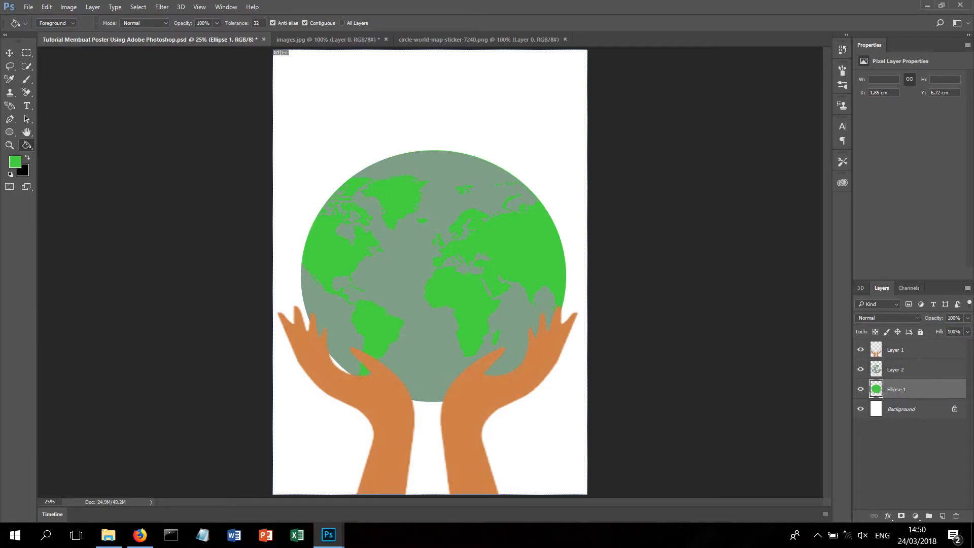
key(v)
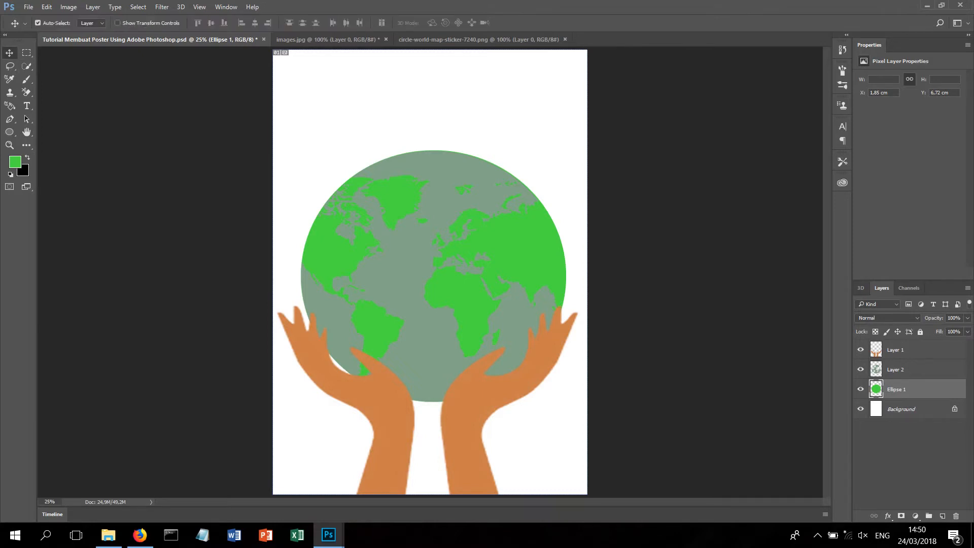
Open the Hue/Saturation adjustment for the globe map layer, Layer 2
click(875, 368)
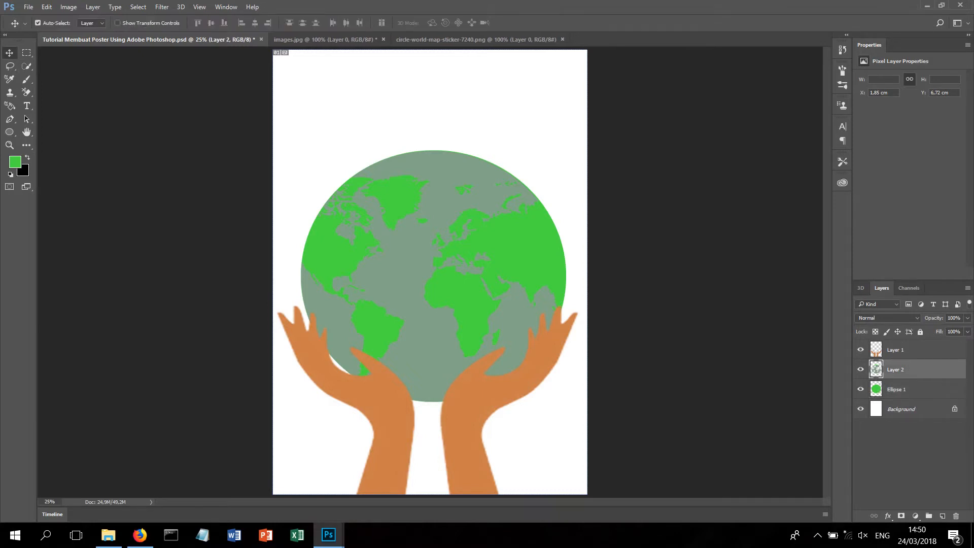
key(ctrl+u)
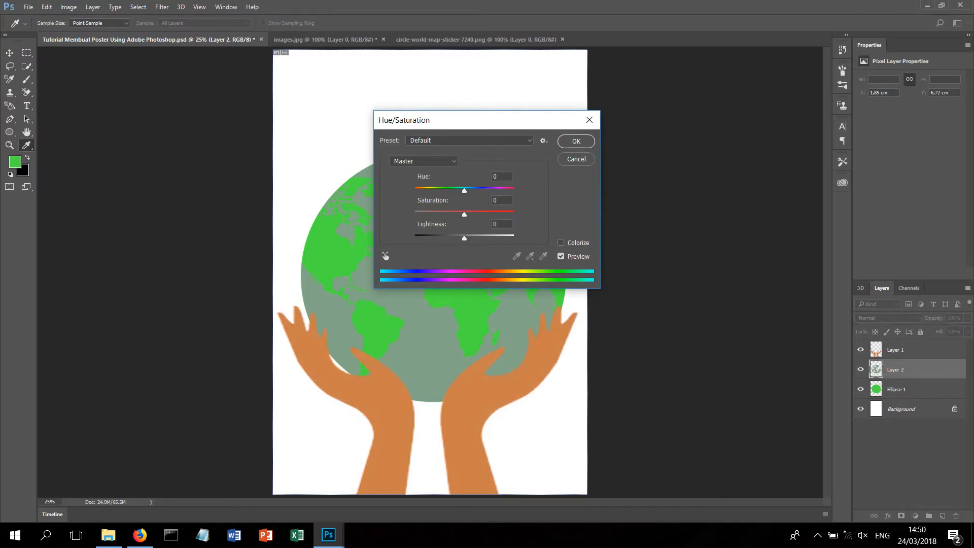
Try to recolour the globe's oceans without colorizing, using hue +42, saturation +100 and lightness -55
drag(465, 190, 468, 190)
click(465, 238)
drag(464, 214, 477, 190)
mouse_move(465, 238)
mouse_down()
mouse_move(512, 238)
mouse_move(442, 238)
mouse_move(468, 238)
mouse_up()
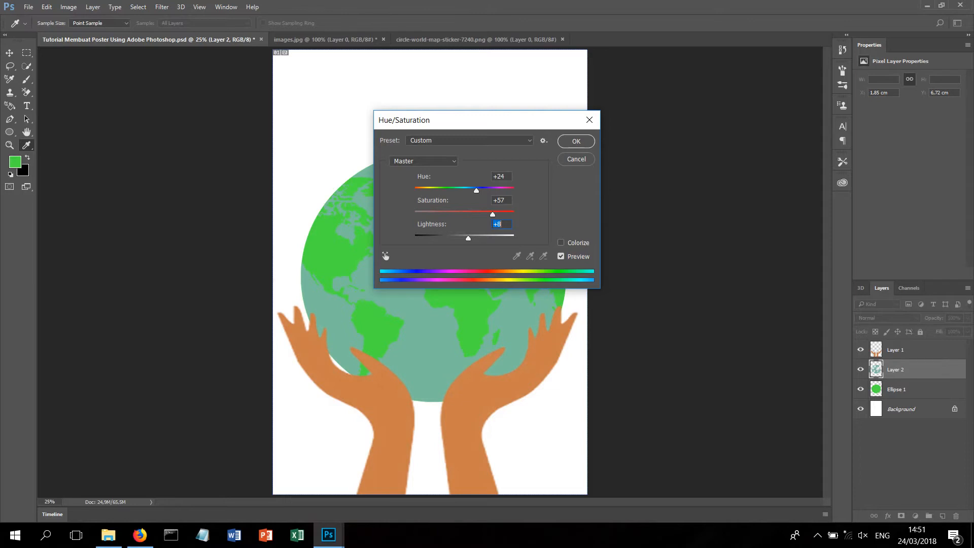
drag(476, 190, 502, 214)
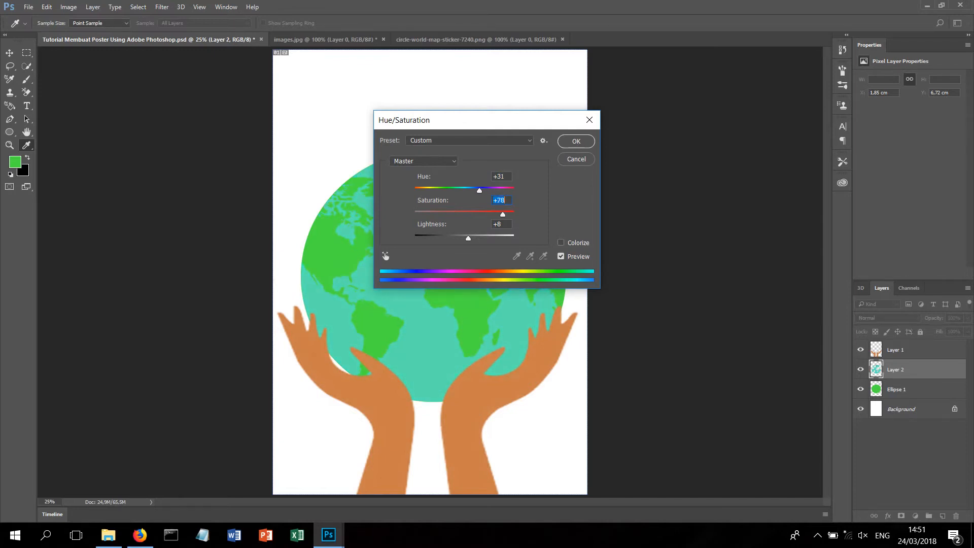
drag(503, 214, 483, 190)
mouse_move(480, 190)
mouse_down()
mouse_move(459, 190)
mouse_move(477, 191)
mouse_up()
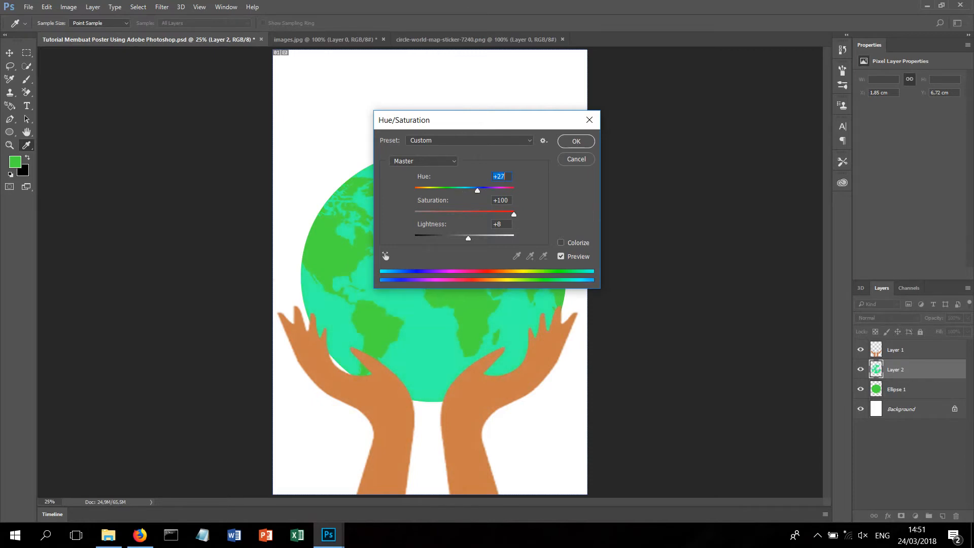
drag(468, 238, 439, 238)
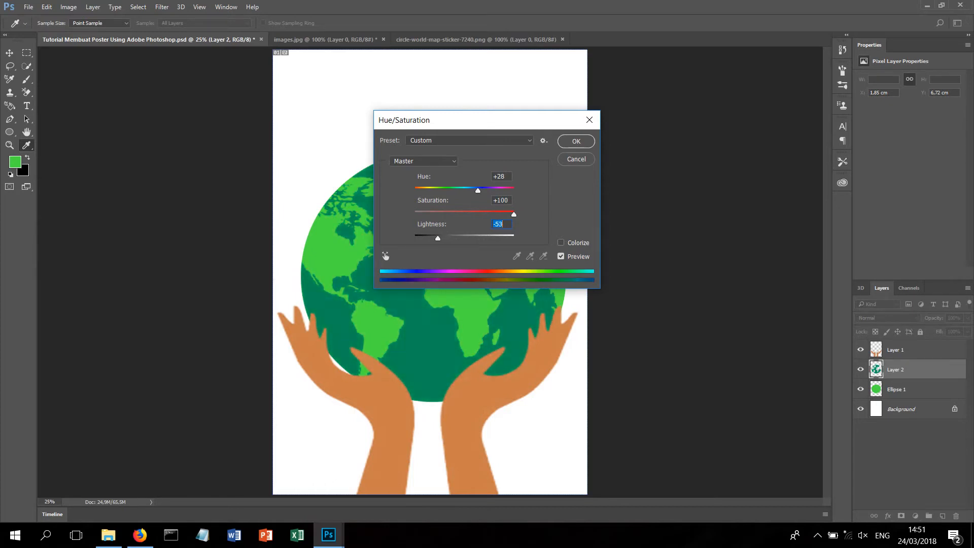
drag(478, 190, 485, 190)
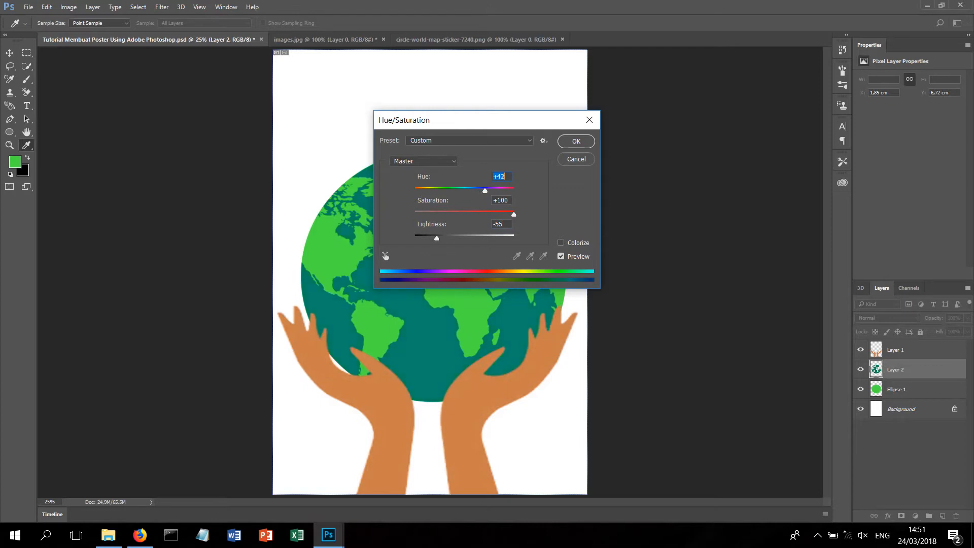
Colorize the globe's oceans blue with hue 241, saturation 85 and lightness -3, and apply the adjustment
click(561, 243)
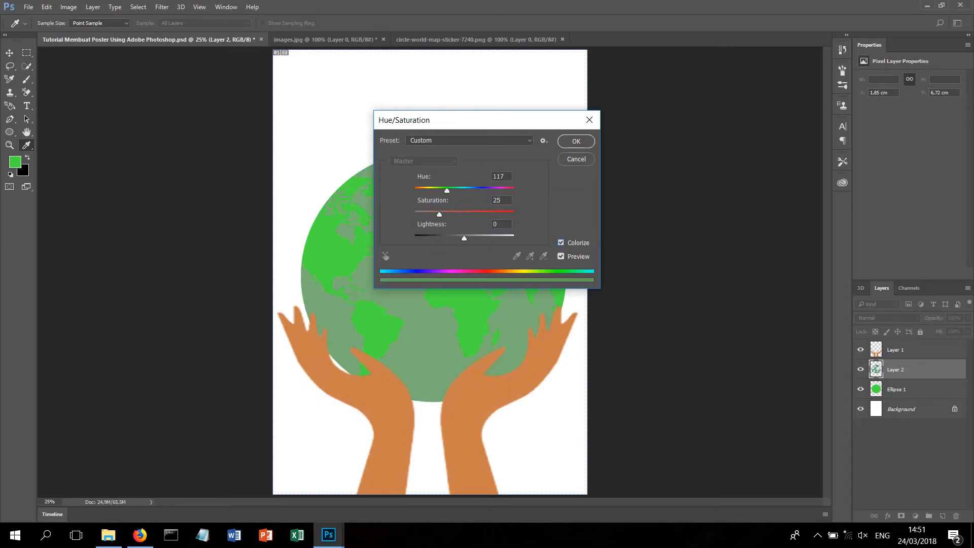
drag(447, 190, 481, 191)
drag(440, 214, 463, 238)
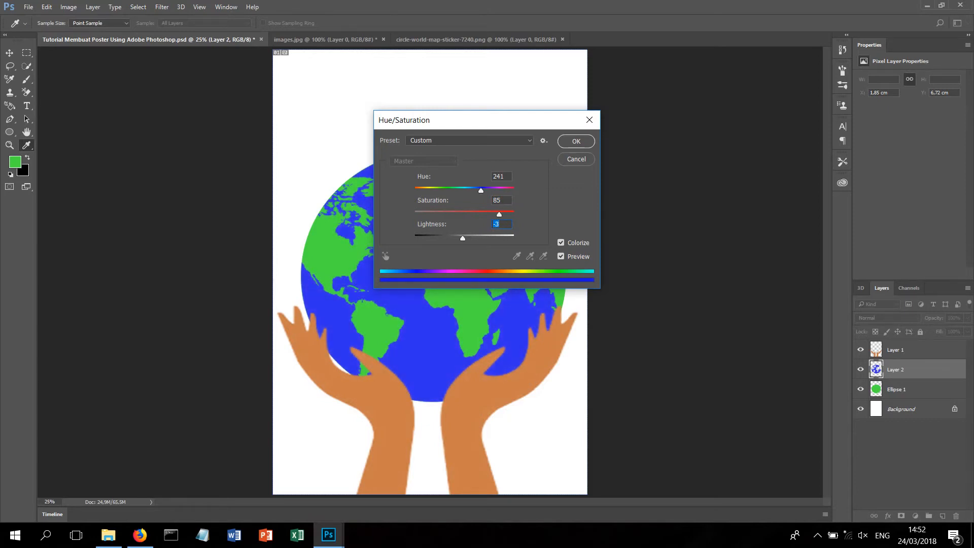
key(Return)
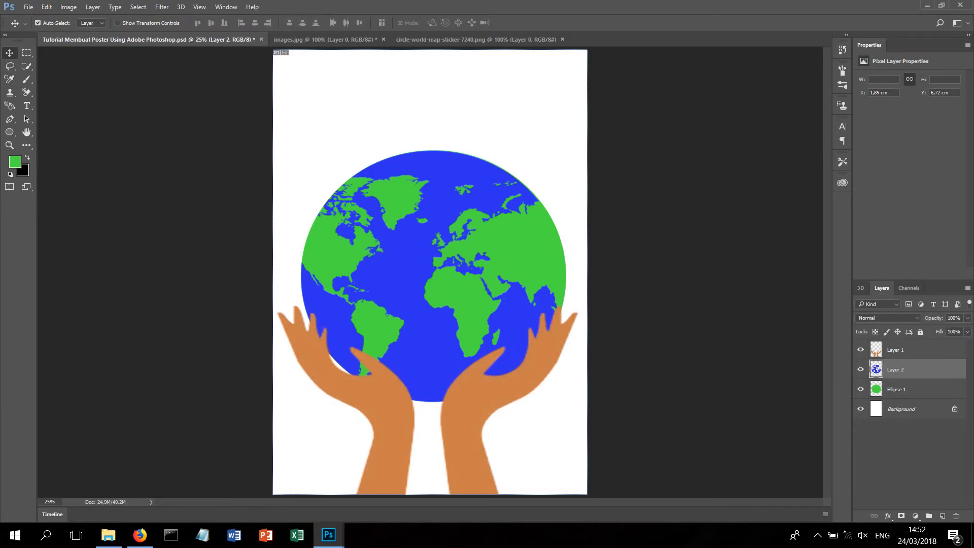
Fill the Background layer with light turquoise, using #95e8dd as the foreground colour
click(901, 409)
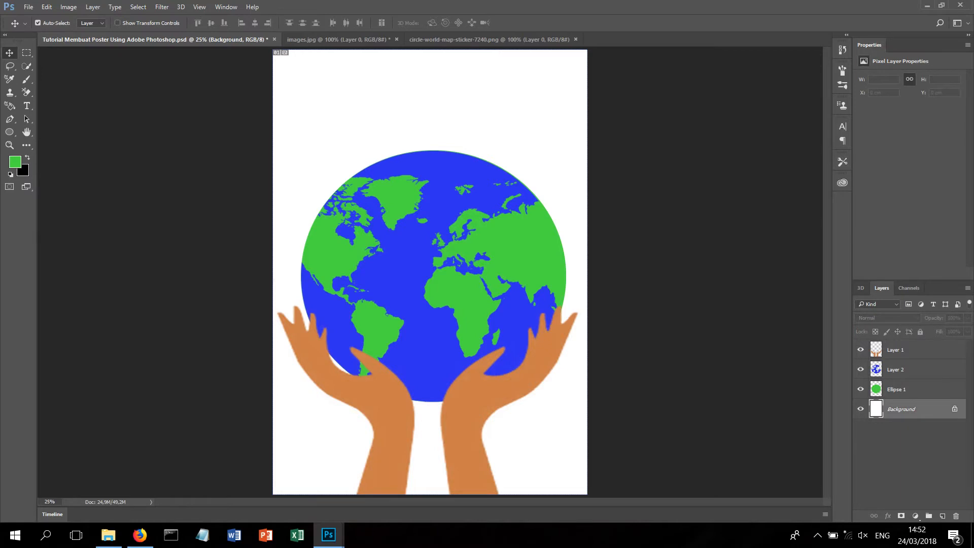
key(i)
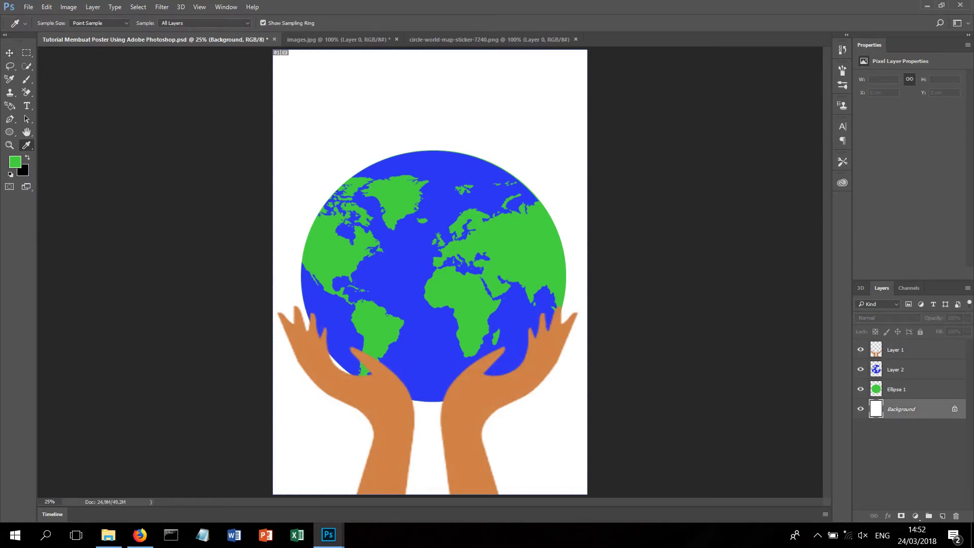
right_click(27, 145)
click(71, 165)
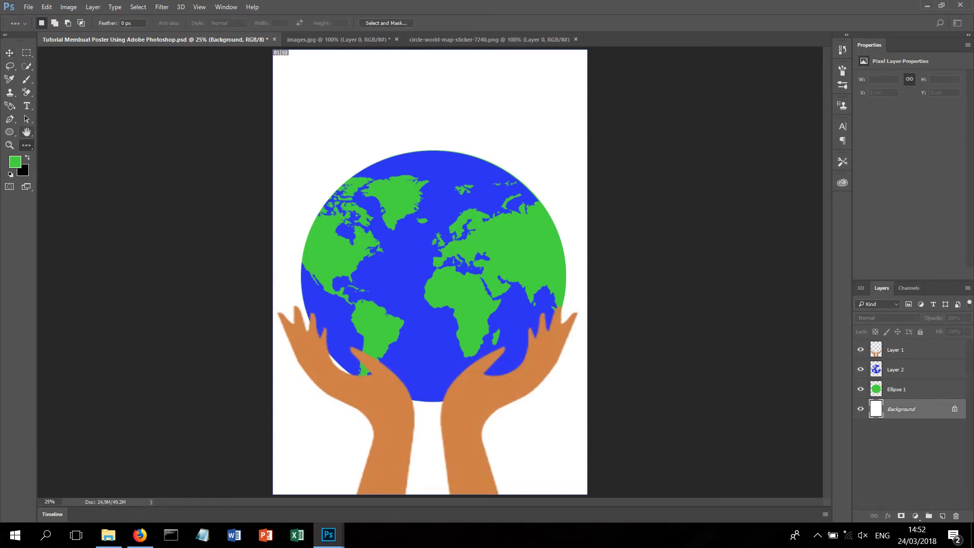
right_click(26, 145)
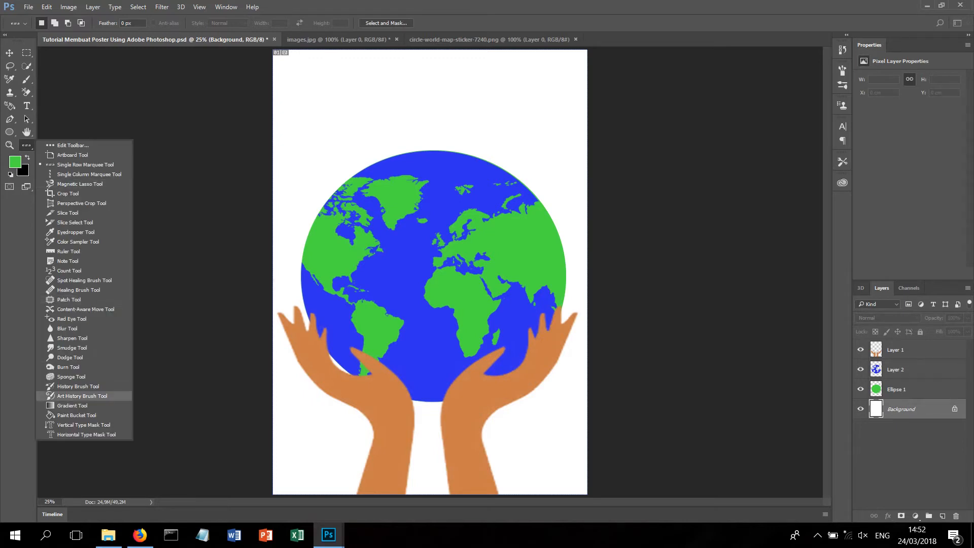
click(76, 415)
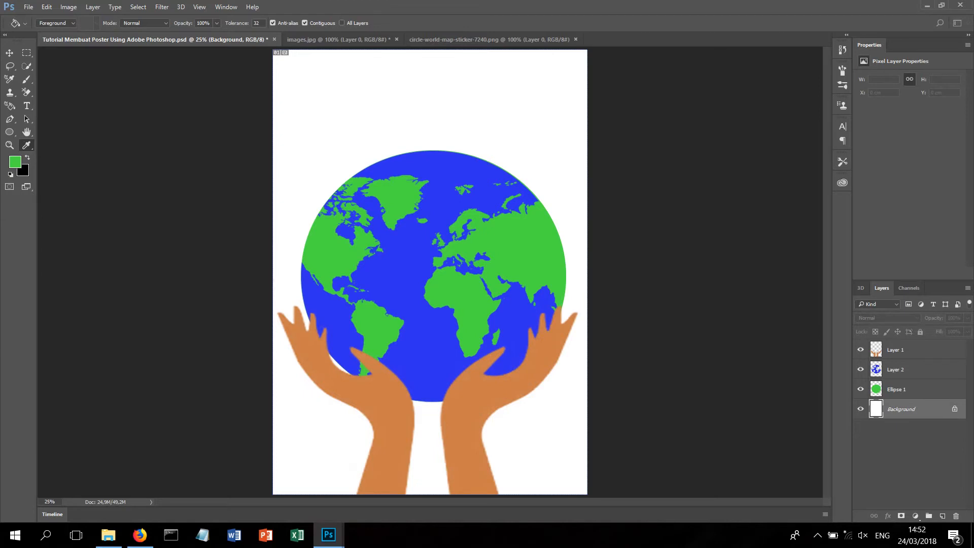
click(15, 162)
text(44e156)
mouse_move(624, 210)
mouse_down()
mouse_move(582, 225)
mouse_move(577, 213)
mouse_up()
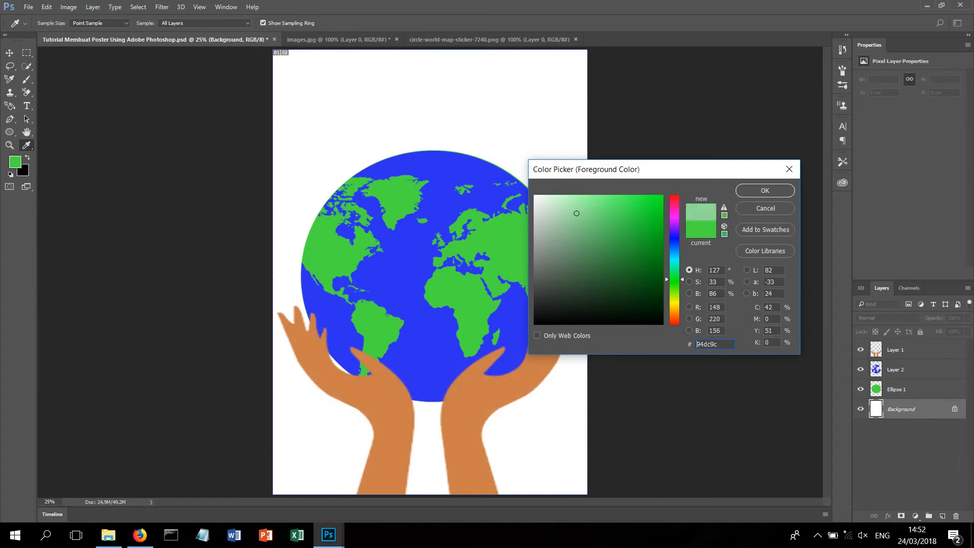
click(674, 263)
drag(582, 207, 580, 207)
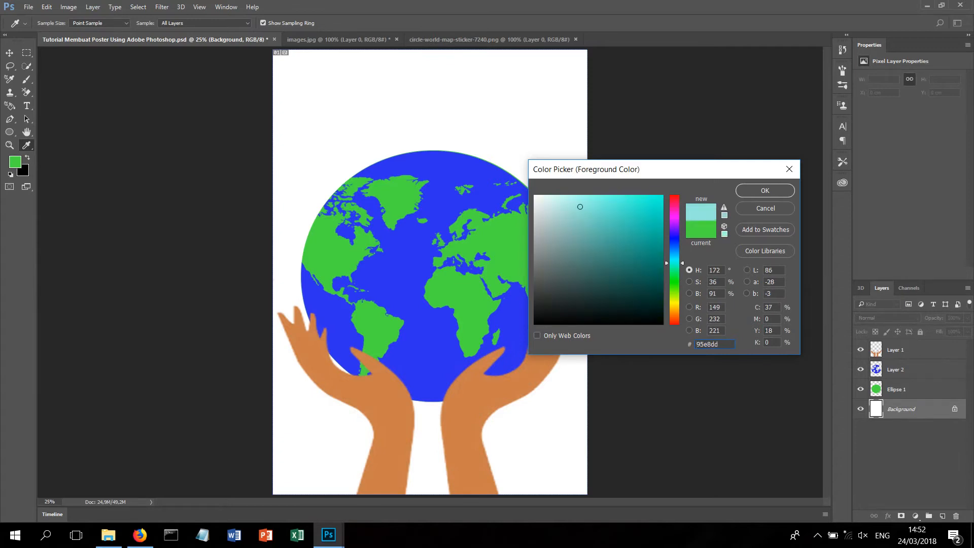
click(766, 190)
key(alt+BackSpace)
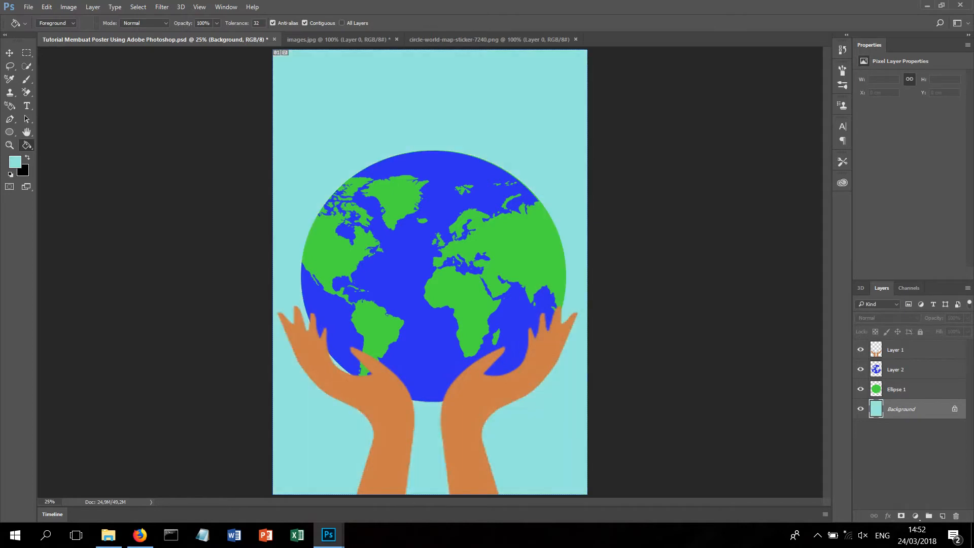
Add a wide text box above the globe containing the word "SAVE"
key(t)
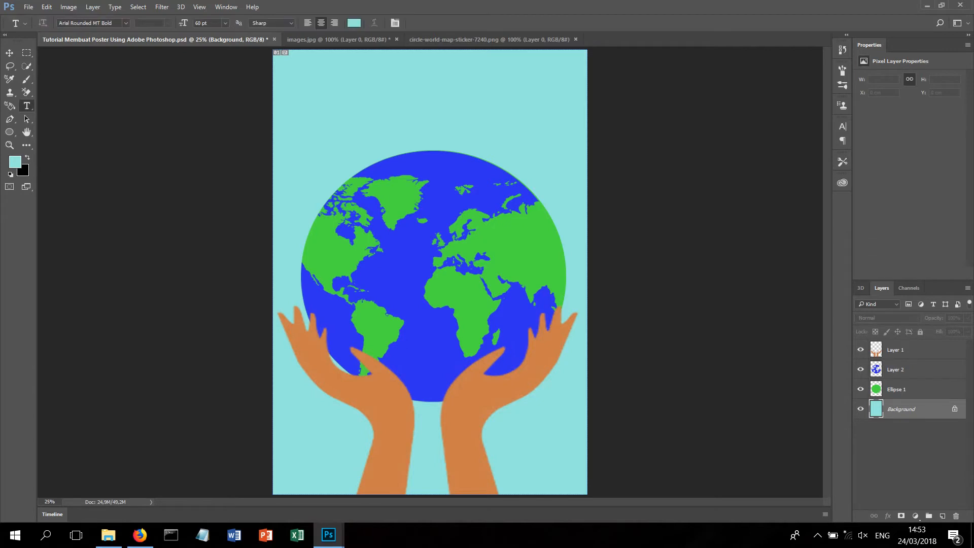
drag(291, 67, 566, 118)
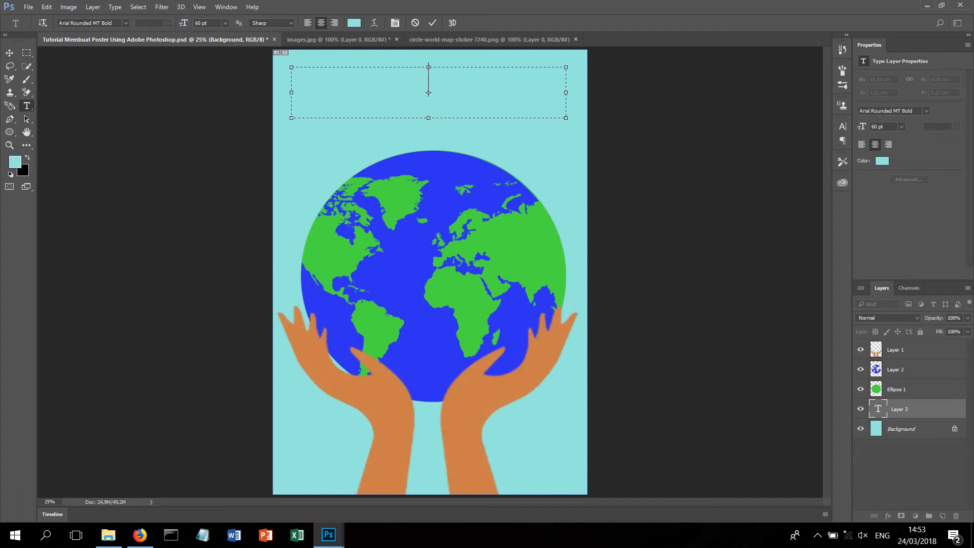
text(SAVE)
Recolour the "SAVE" text dark green, using #15b236
key(ctrl+a)
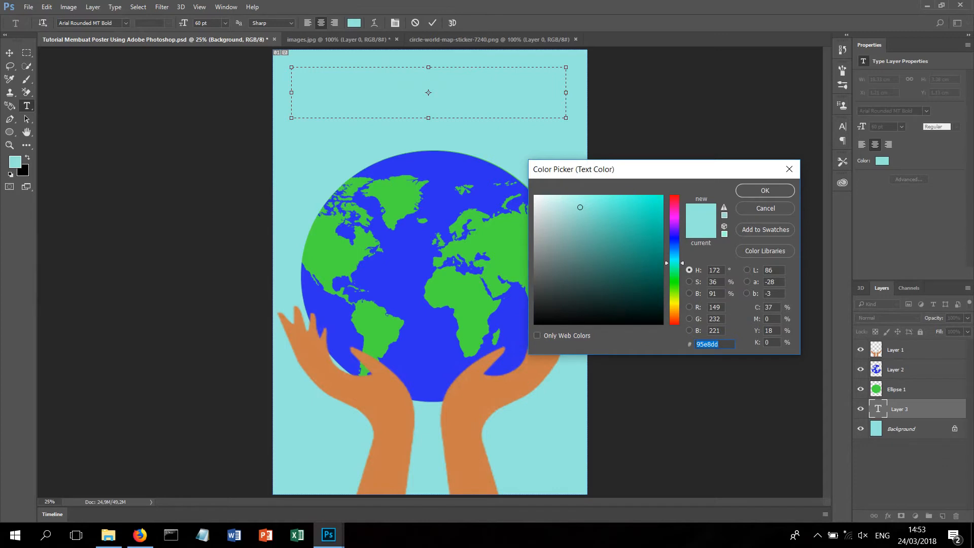
drag(674, 262, 674, 277)
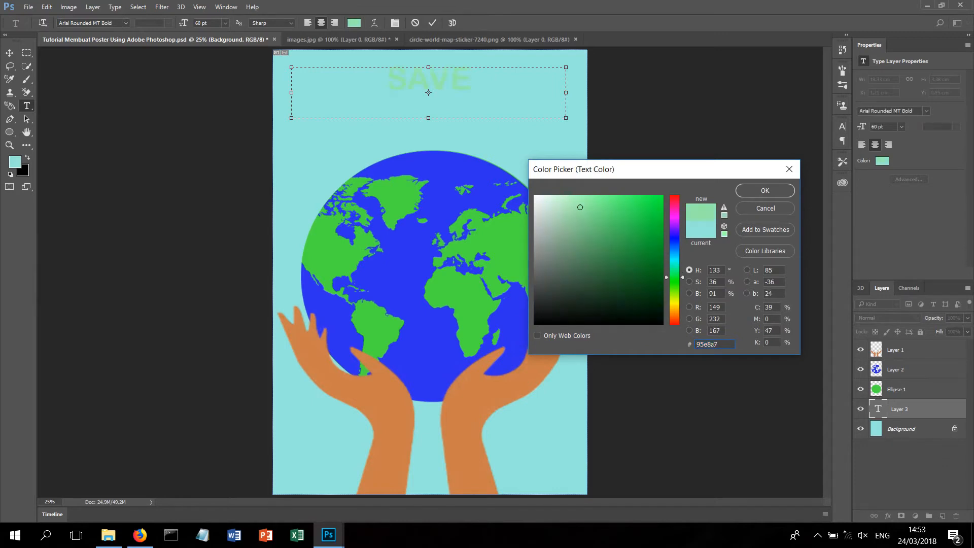
click(655, 244)
click(640, 223)
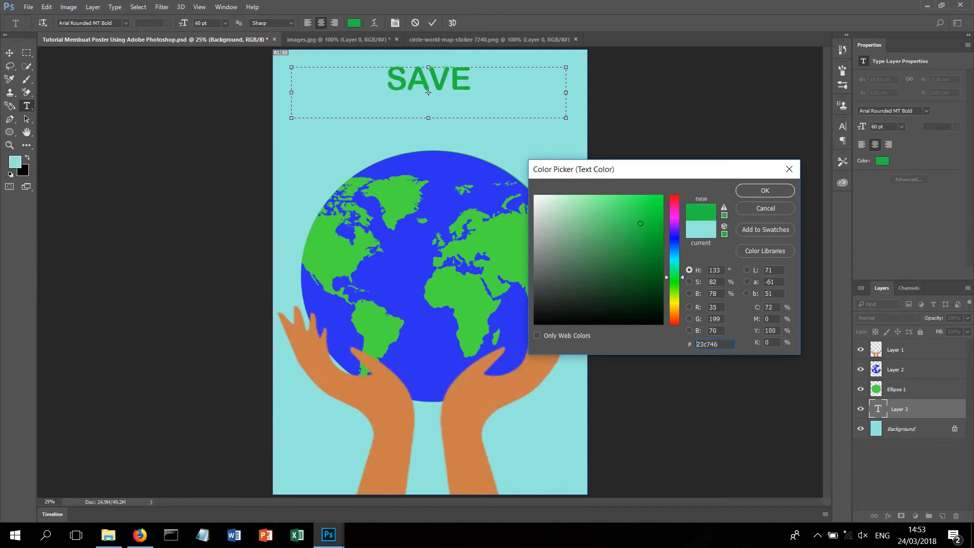
click(647, 234)
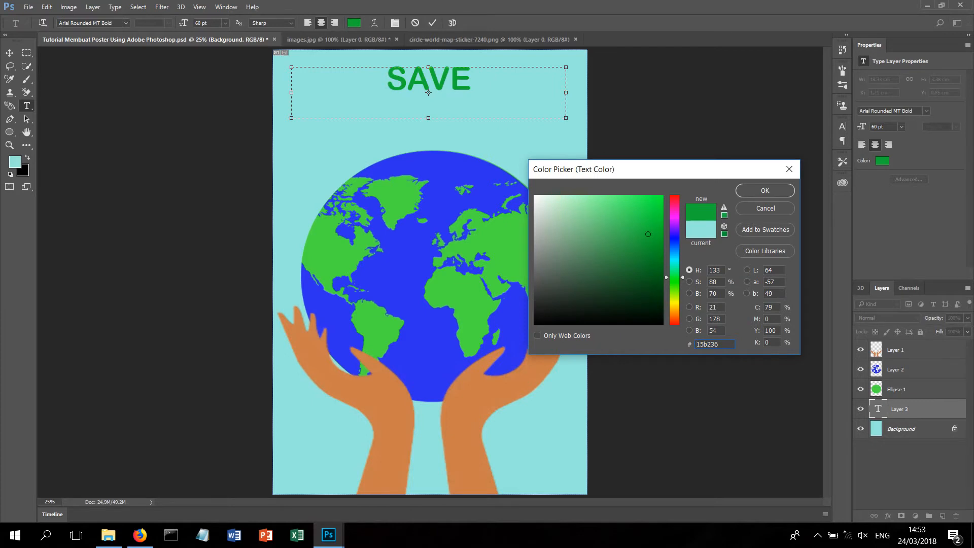
click(765, 190)
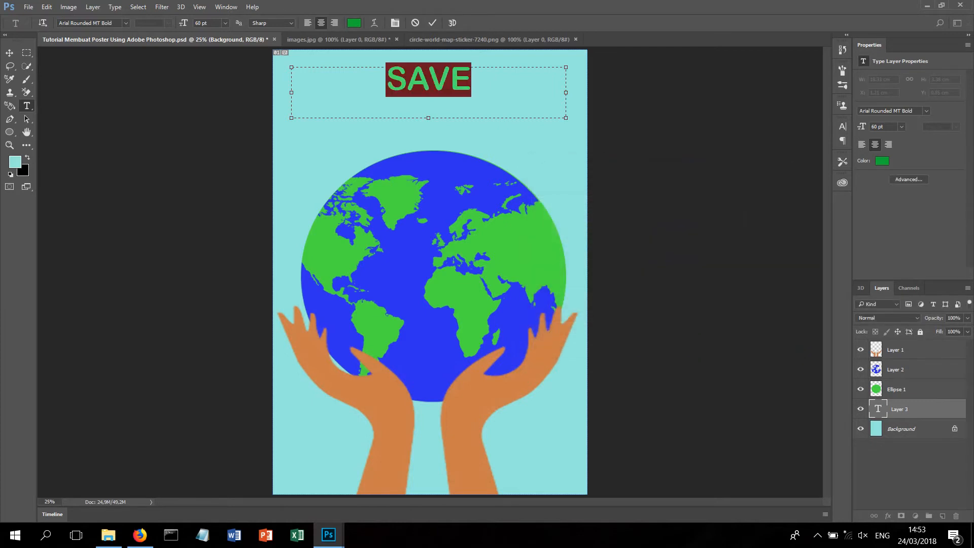
Set the "SAVE" text to 60 pt, narrow its text box and centre it near the poster's upper edge
click(225, 23)
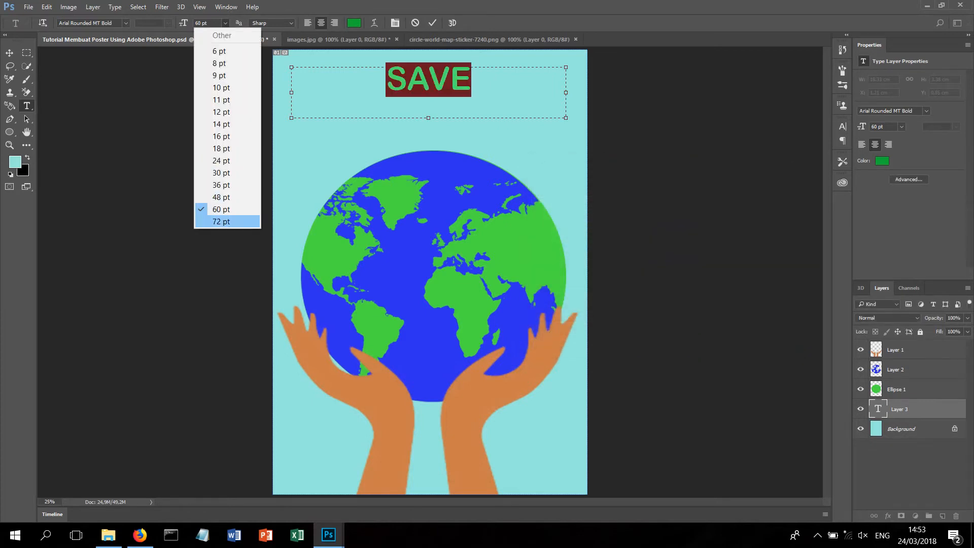
click(227, 209)
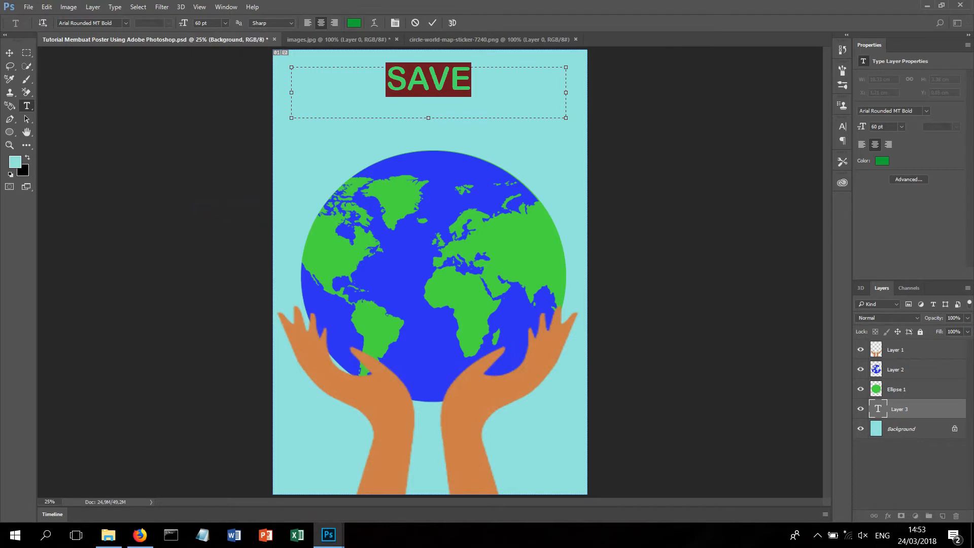
drag(566, 93, 417, 92)
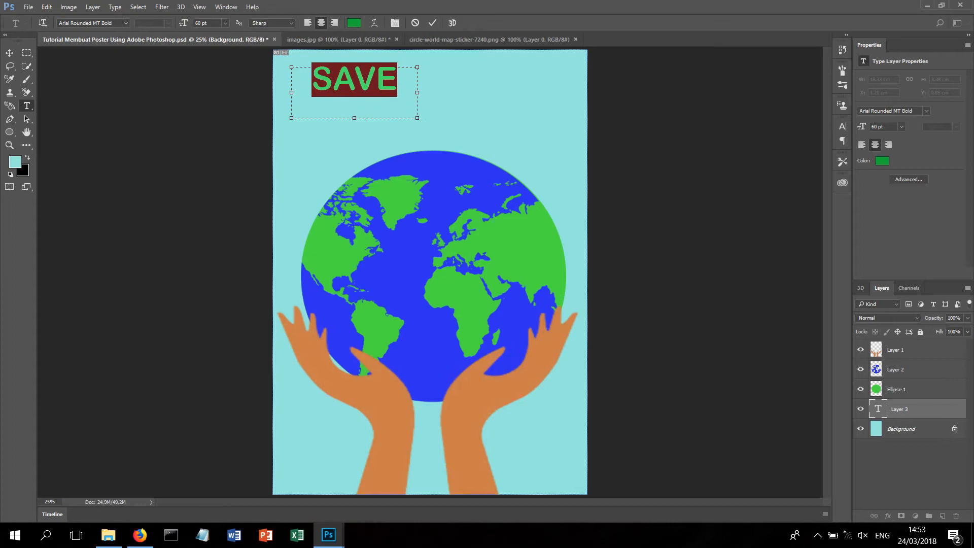
drag(354, 118, 439, 74)
click(9, 53)
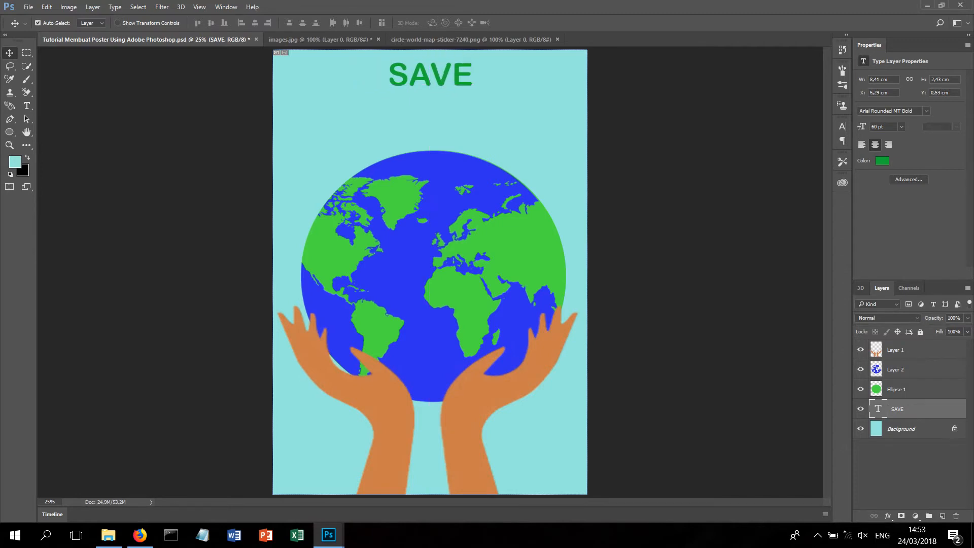
Add a second text box between "SAVE" and the globe containing the word "OUR"
key(t)
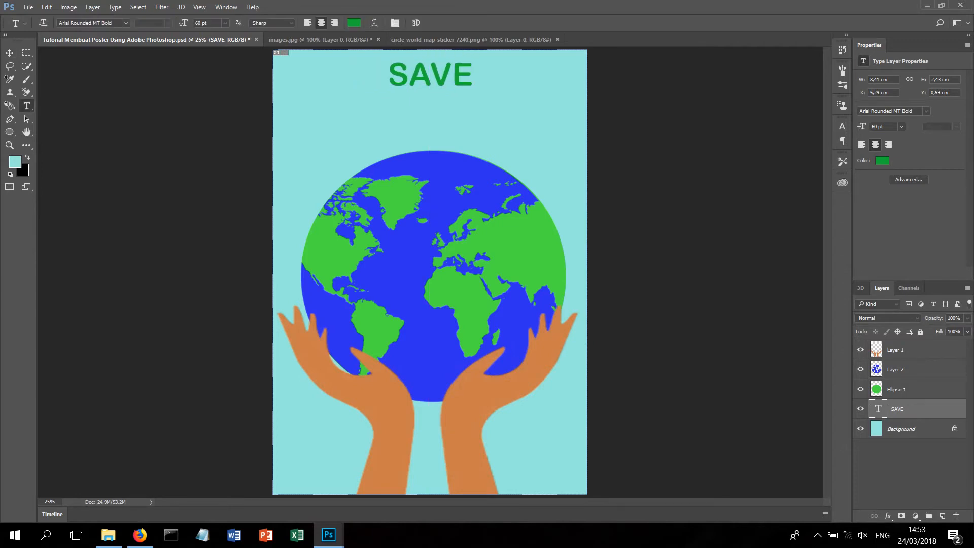
drag(347, 98, 525, 136)
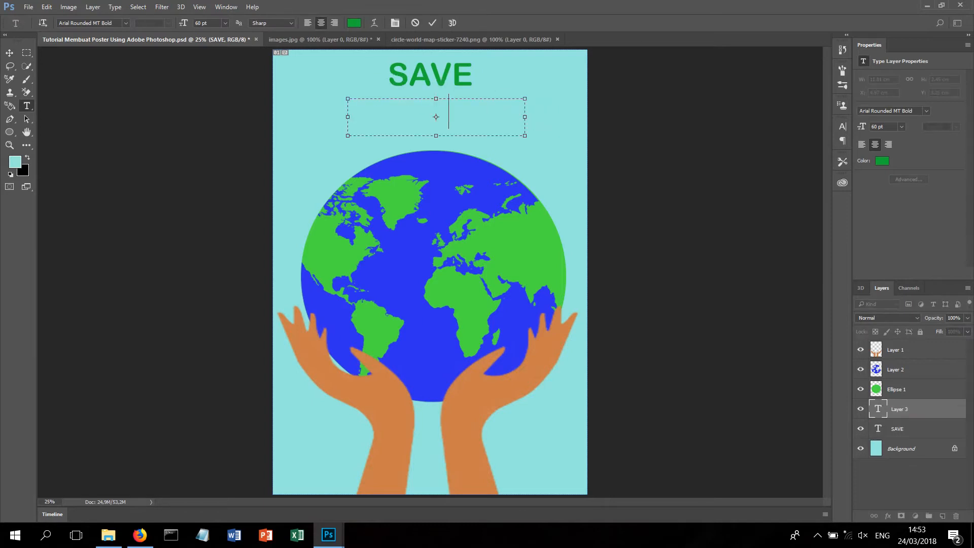
text(OUR)
Try the "OUR" text at 36 pt and 48 pt, and clear the word from its text box
key(shift+Left)
key(shift+Left)
key(shift+Left)
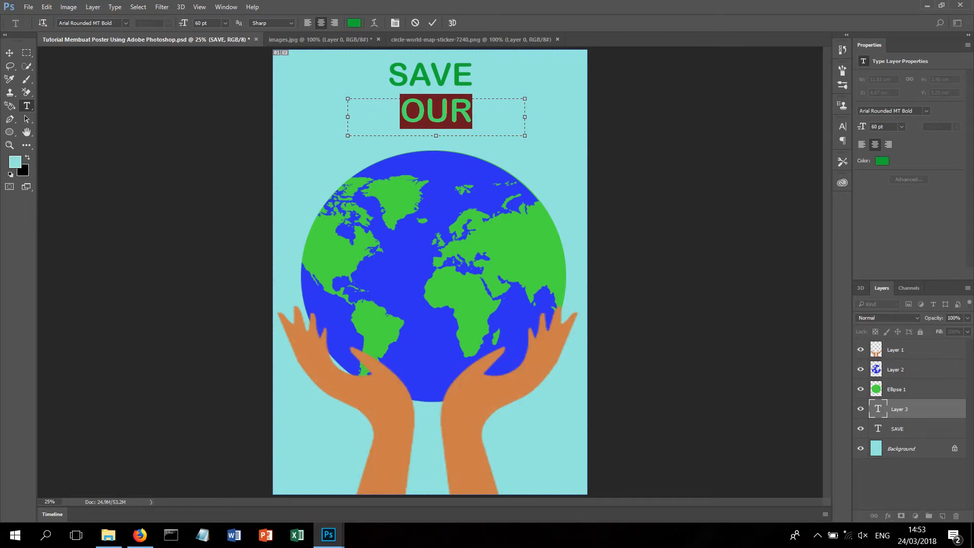
click(225, 23)
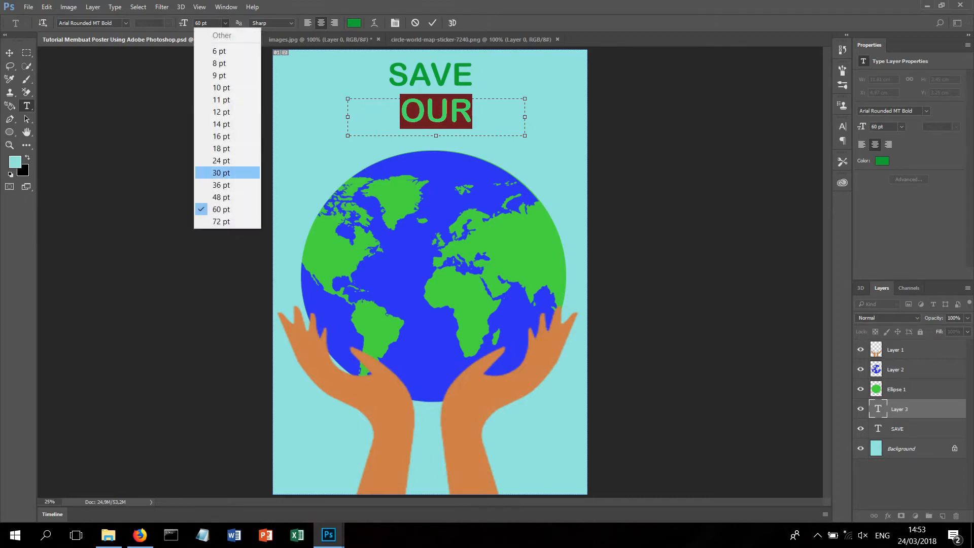
click(227, 185)
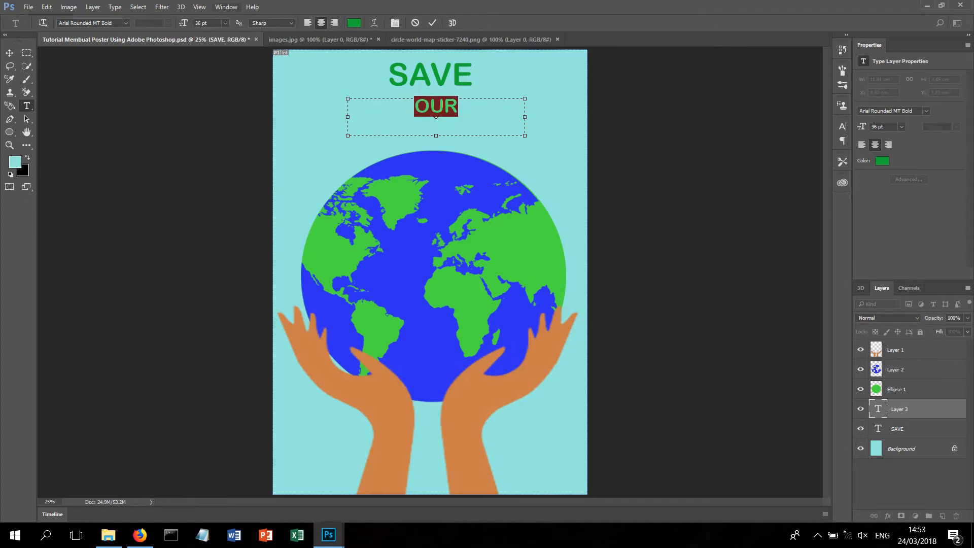
click(224, 23)
click(221, 197)
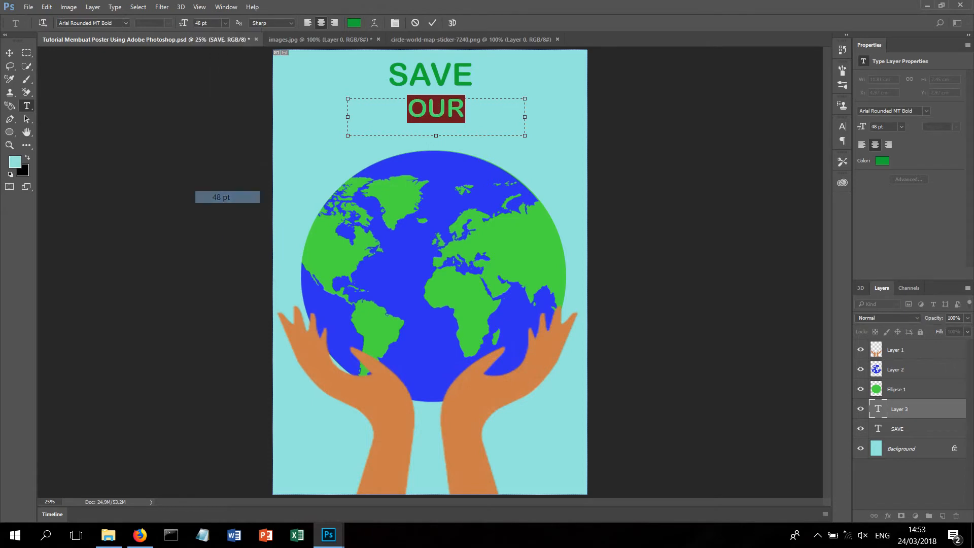
key(BackSpace)
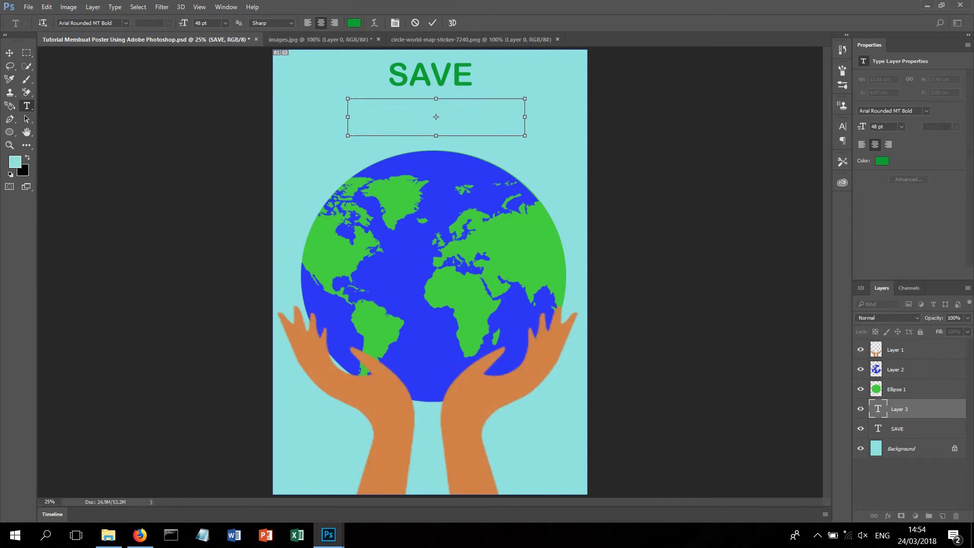
Re-enter "OUR" in the empty text box, set it to 36 pt and nudge it up closer to "SAVE"
text(OUR)
key(ctrl+a)
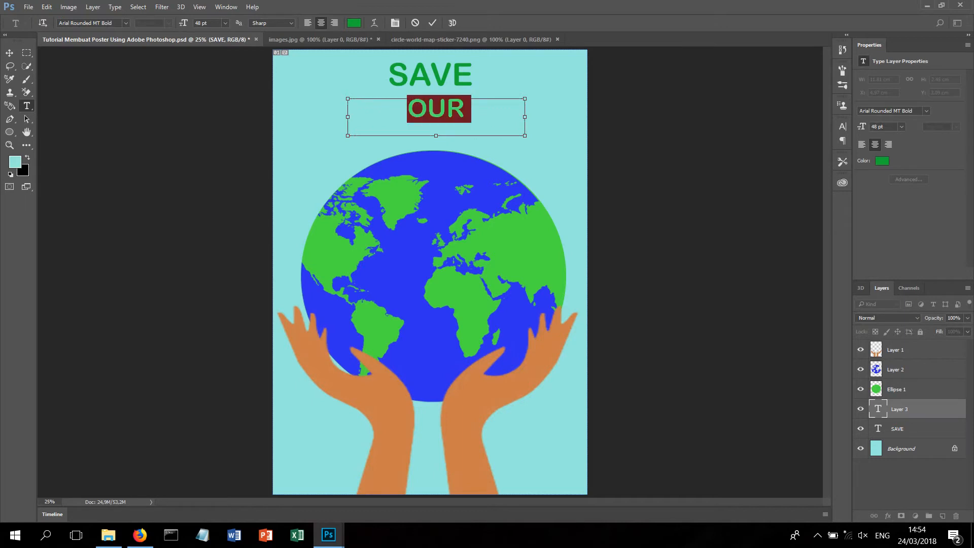
click(225, 23)
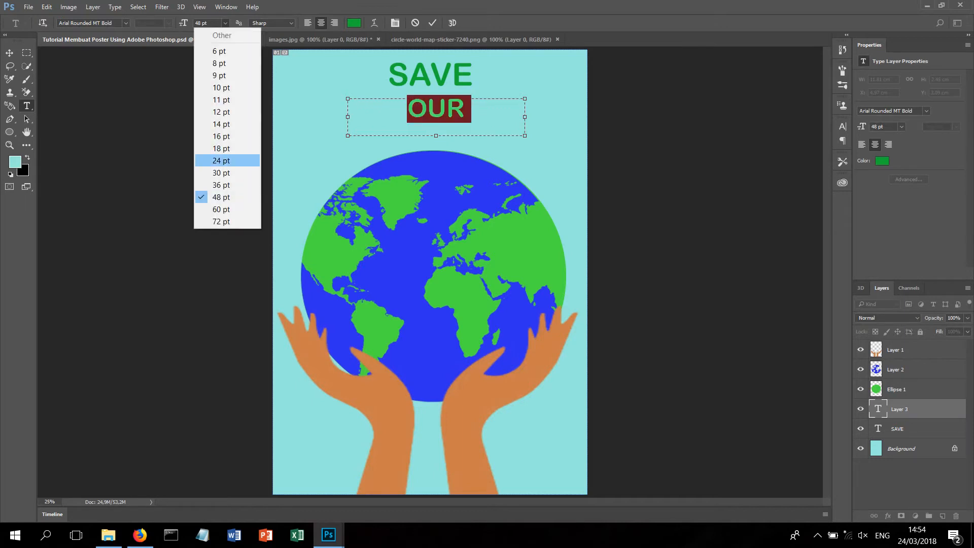
click(221, 185)
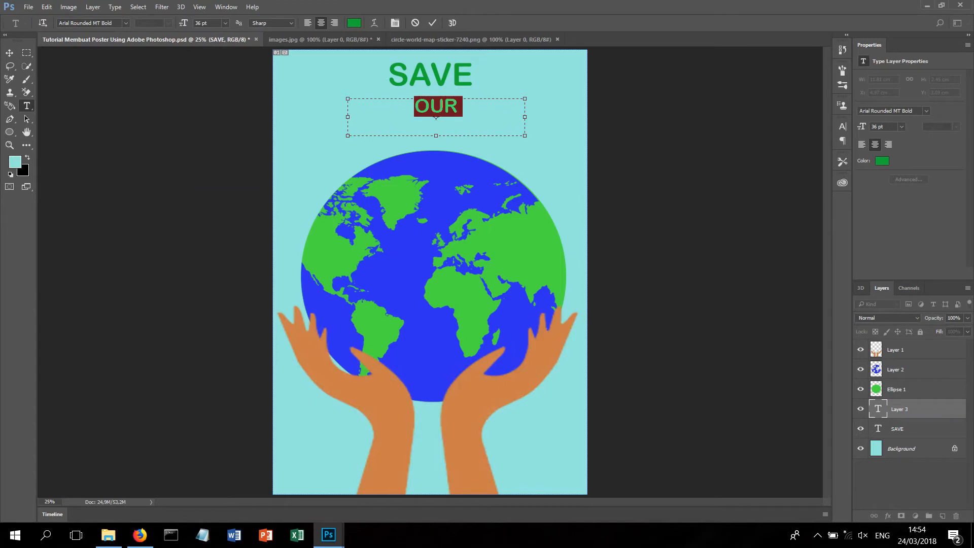
click(9, 52)
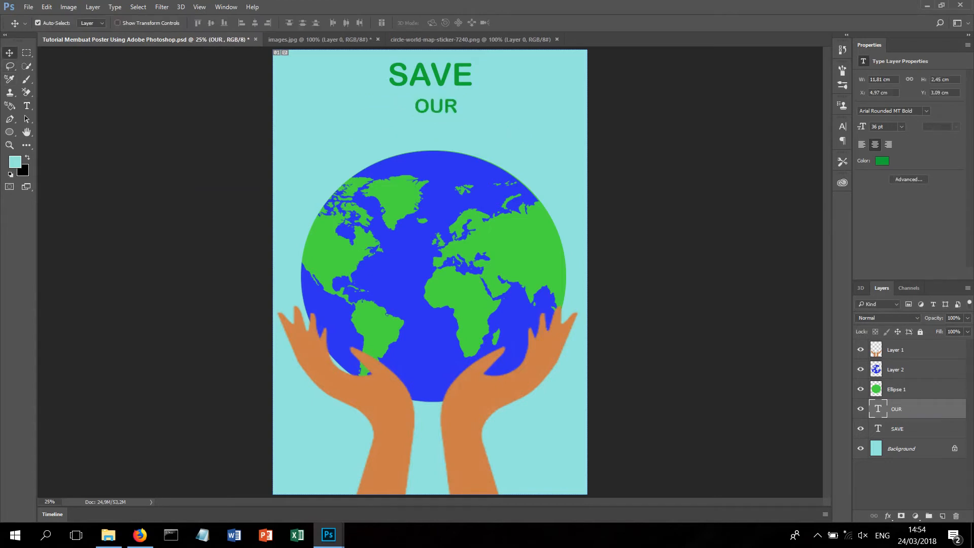
drag(449, 101, 449, 96)
Add a third text box containing "EARTH" just below "OUR" and centre it under the other words
click(27, 106)
drag(361, 108, 525, 168)
text(EARTH)
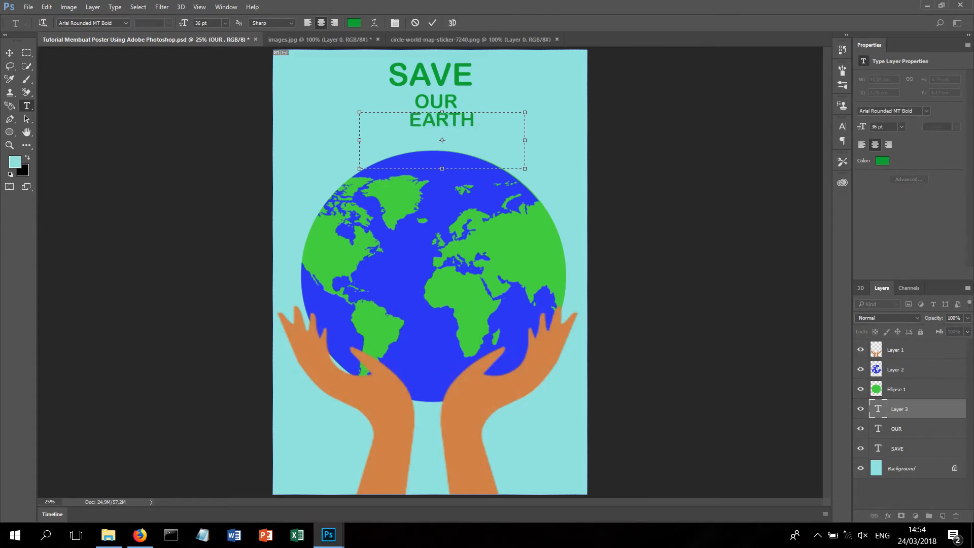
click(9, 52)
drag(439, 120, 434, 120)
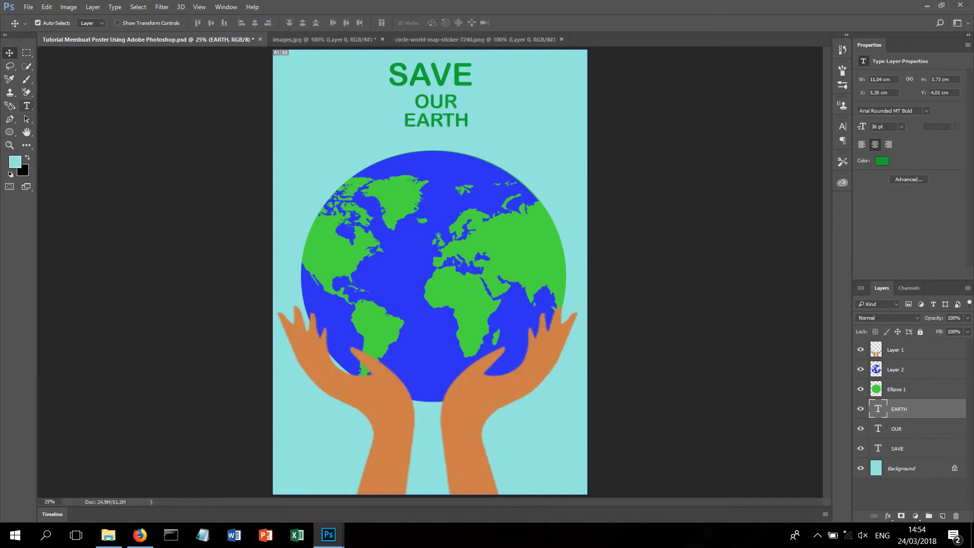
Set the "EARTH" text to 60 pt and nudge it slightly down, away from "OUR"
key(t)
drag(469, 119, 403, 120)
click(225, 23)
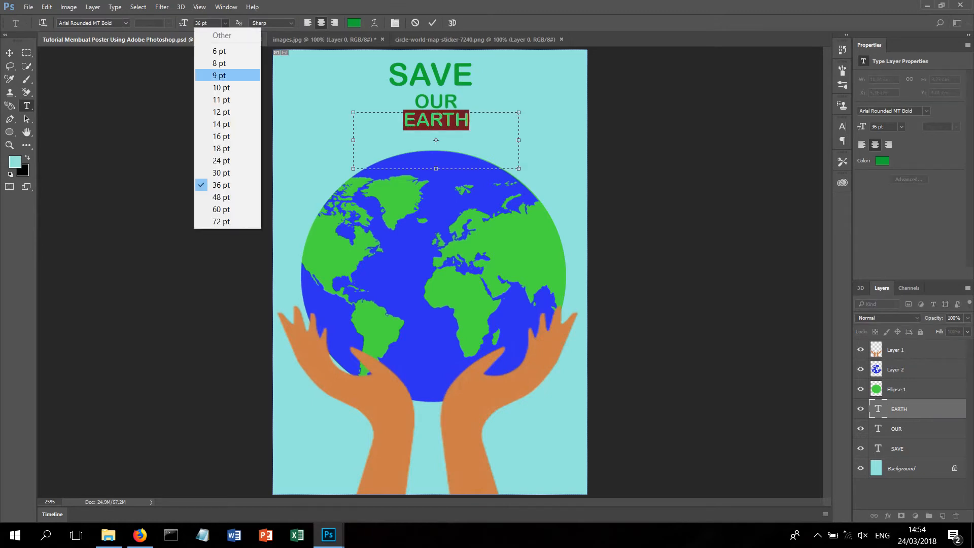
click(227, 209)
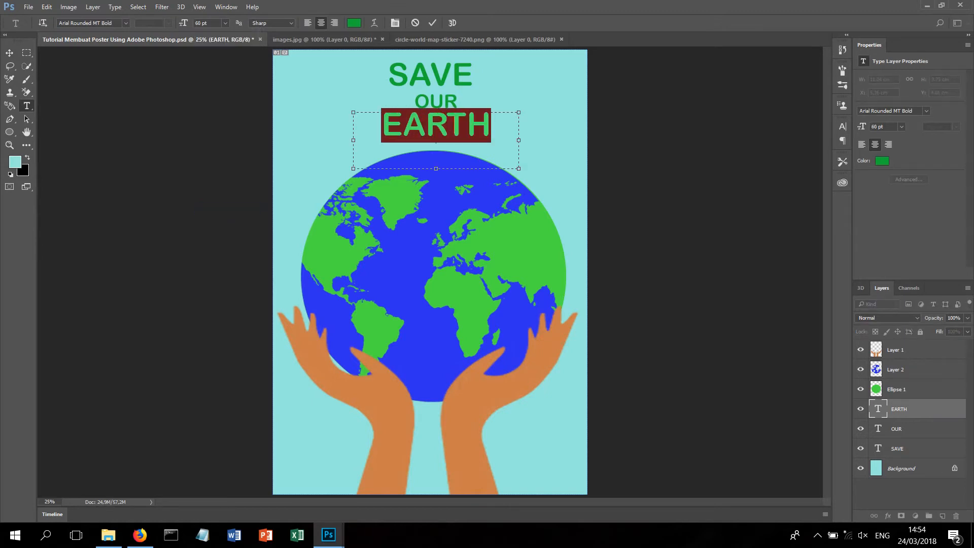
key(BackSpace)
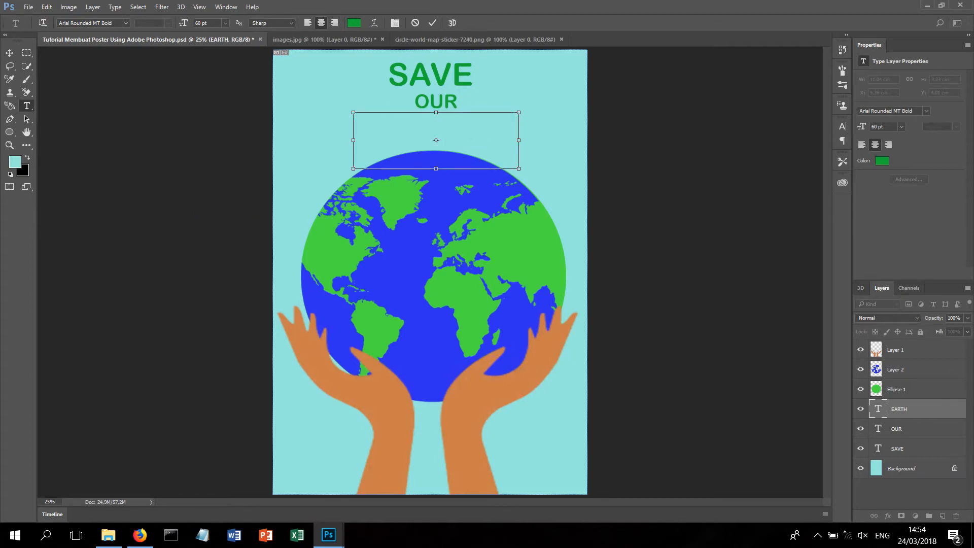
key(ctrl+z)
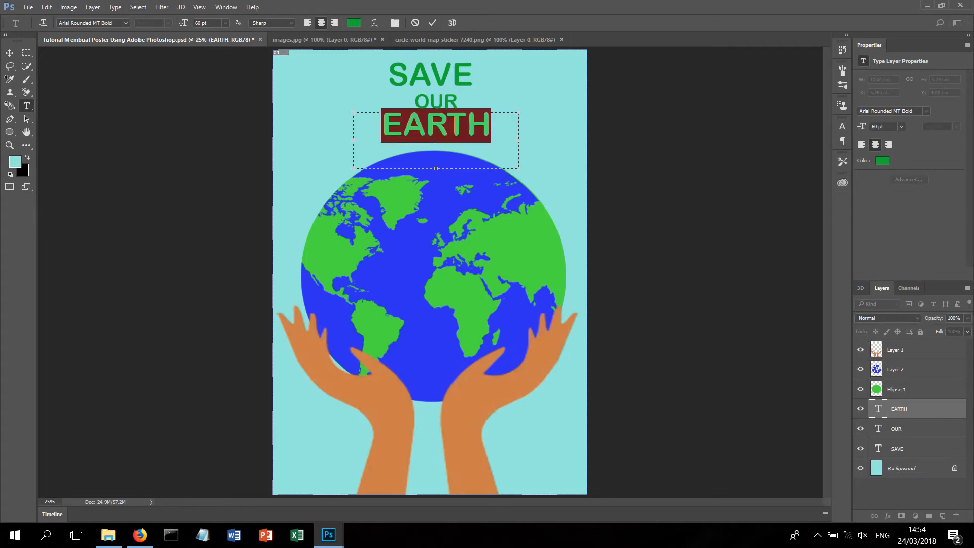
click(10, 52)
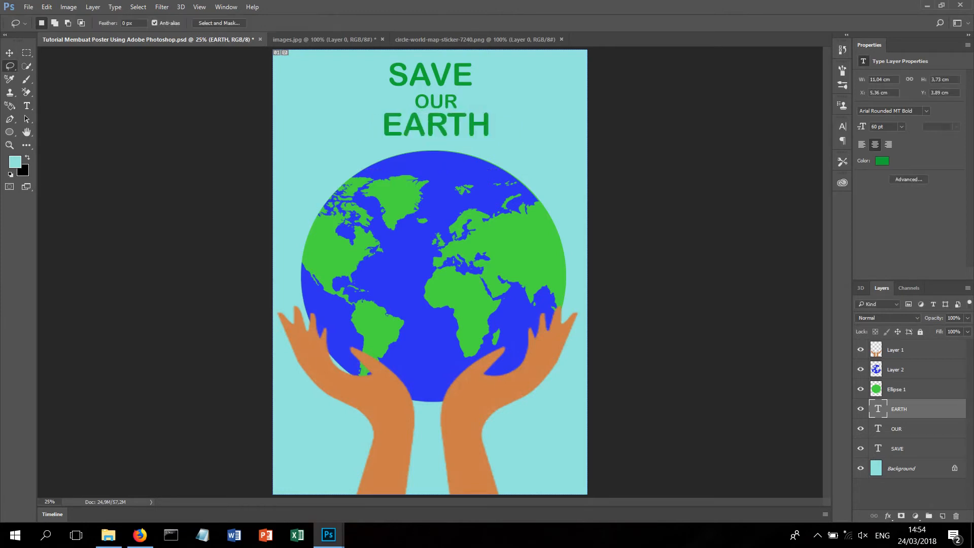
drag(417, 120, 419, 125)
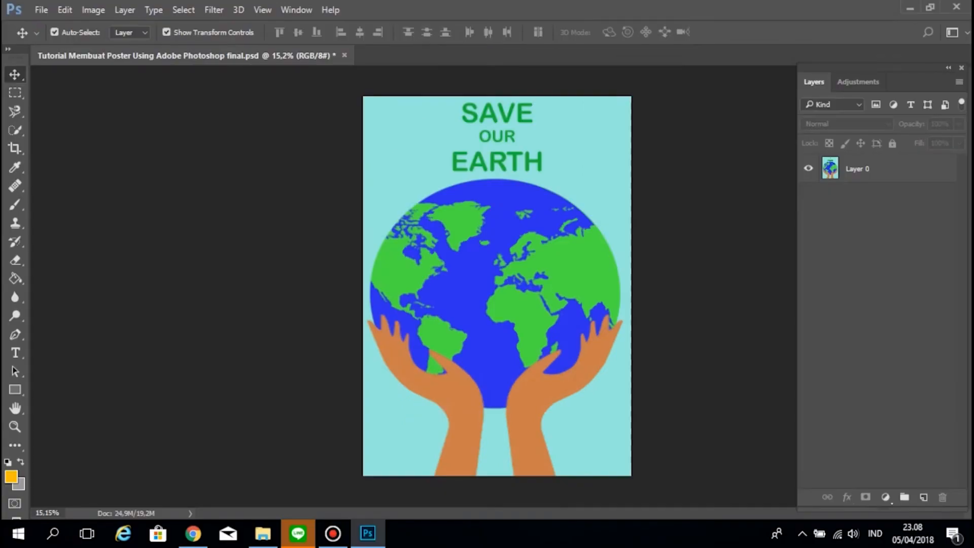
Add a Curves adjustment layer above the flattened poster layer, keeping the default name and settings
click(125, 10)
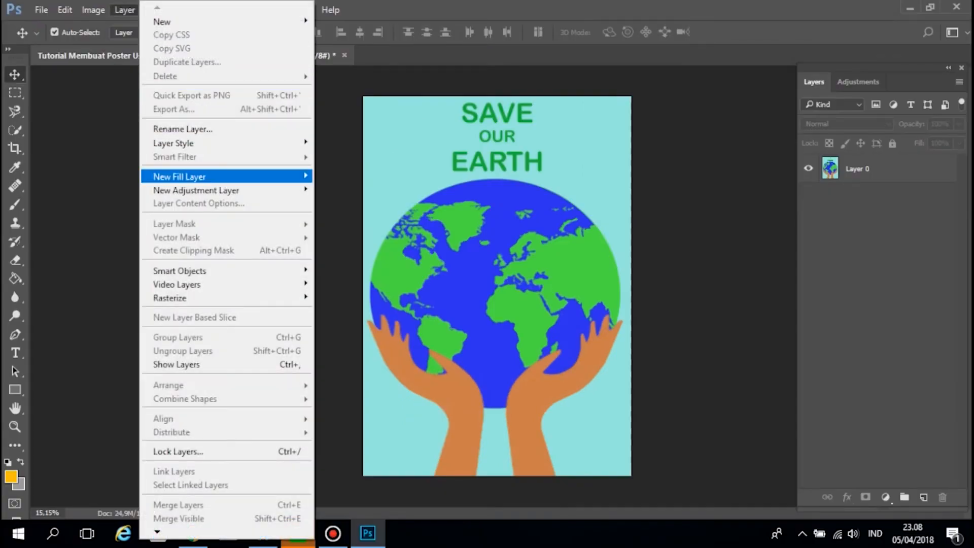
mouse_move(228, 189)
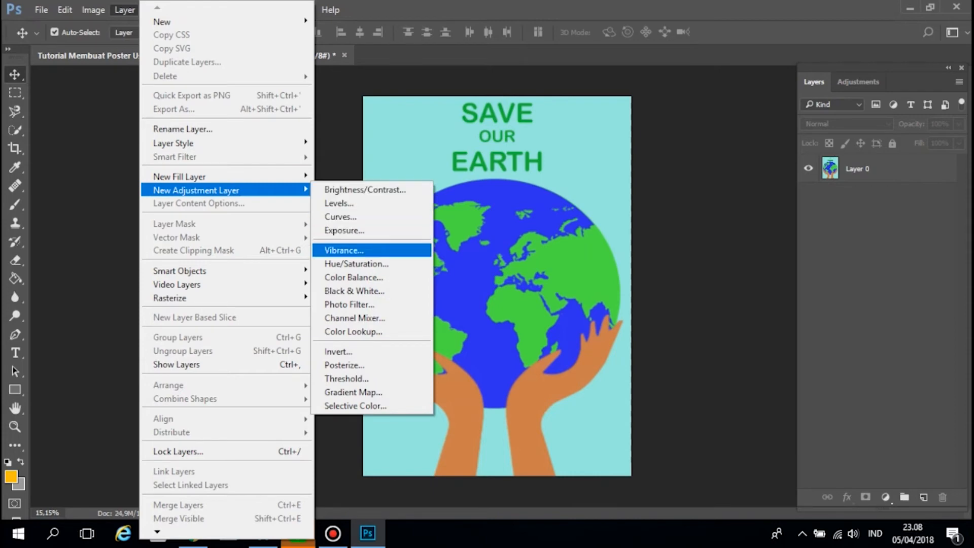
click(339, 216)
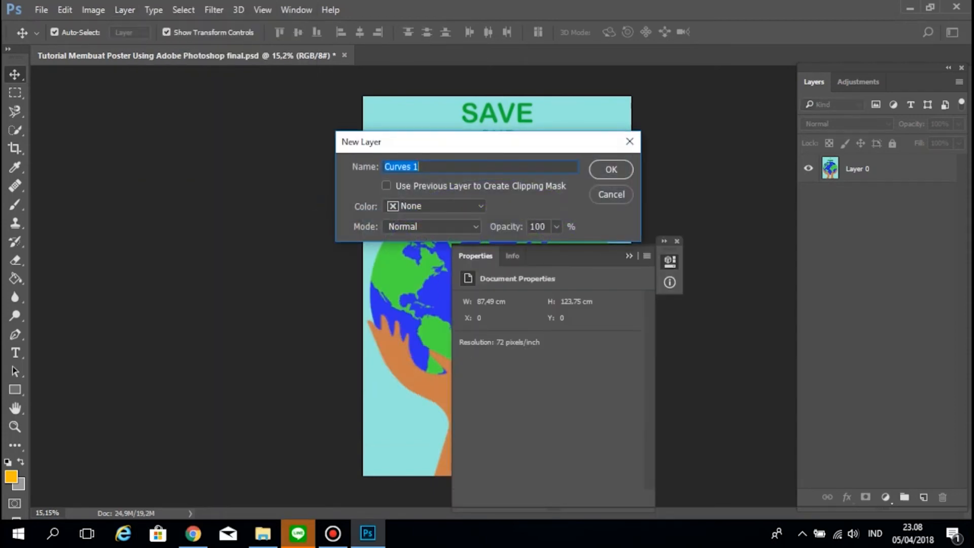
key(Return)
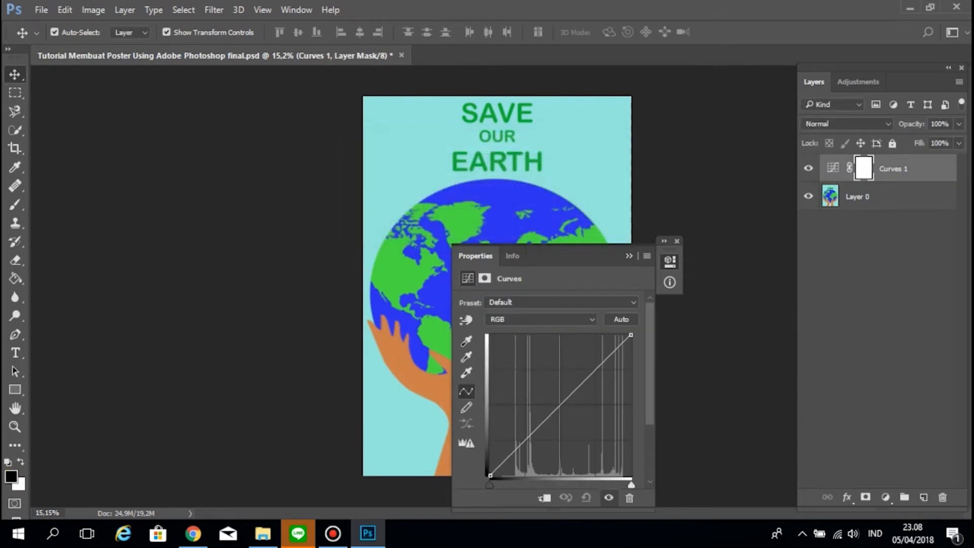
Pull the middle of the RGB curve well down to darken the whole poster, and collapse the curve settings
drag(567, 398, 594, 432)
drag(598, 433, 591, 425)
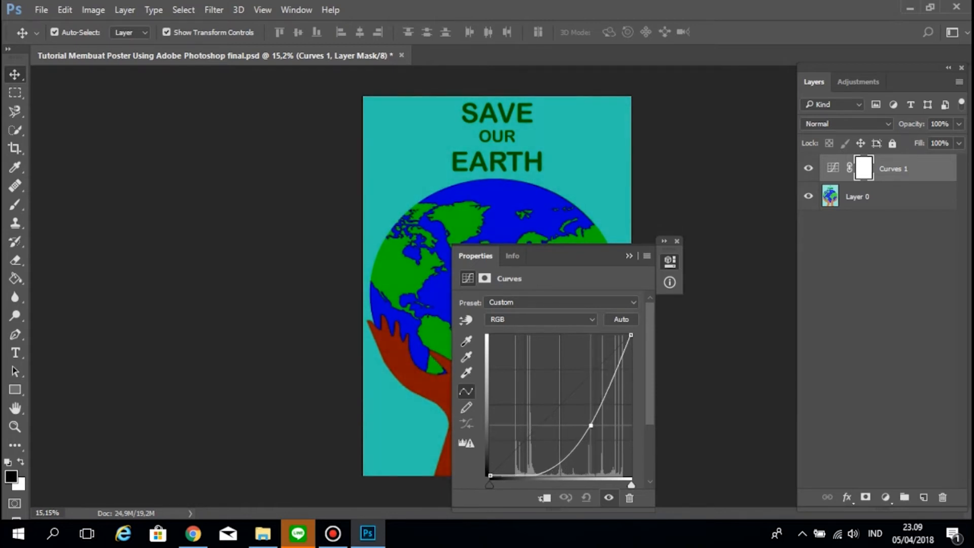
drag(591, 425, 593, 426)
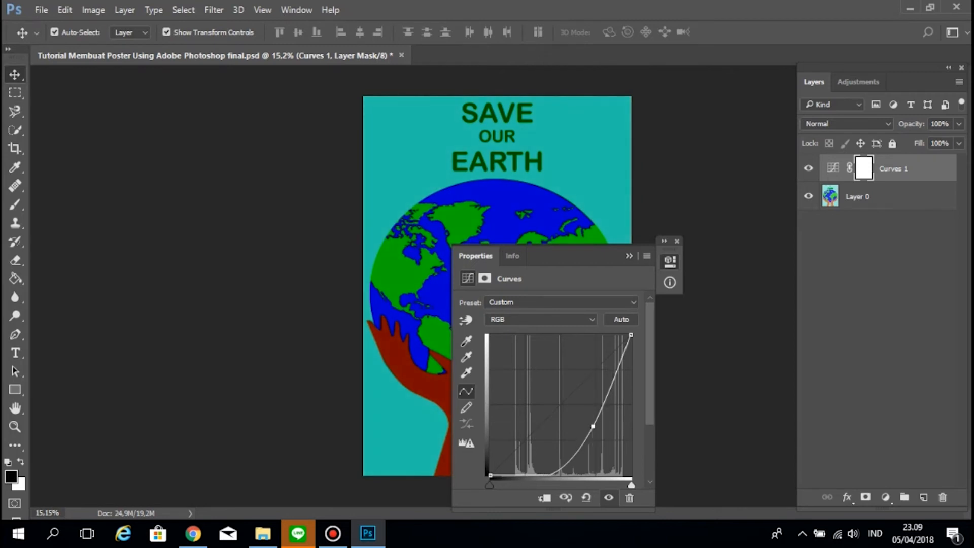
click(664, 241)
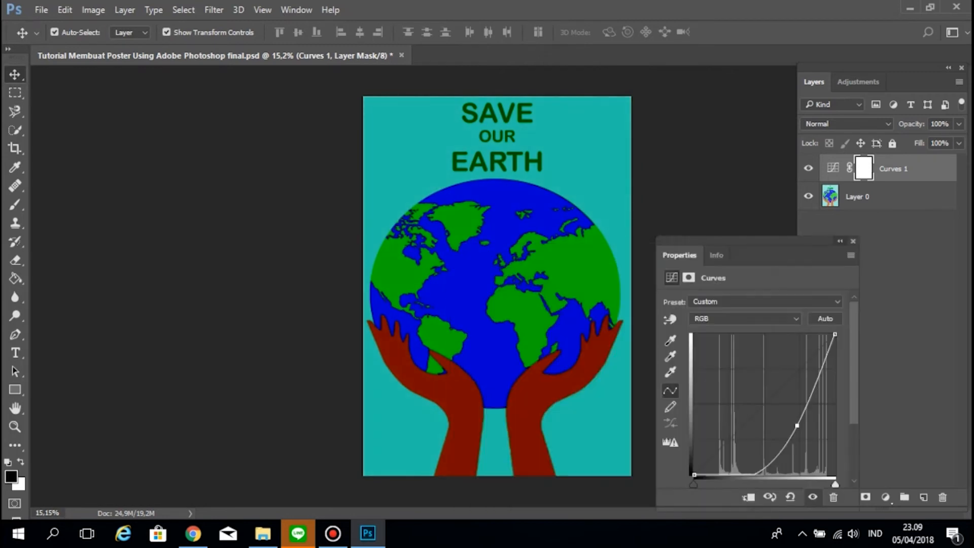
click(841, 241)
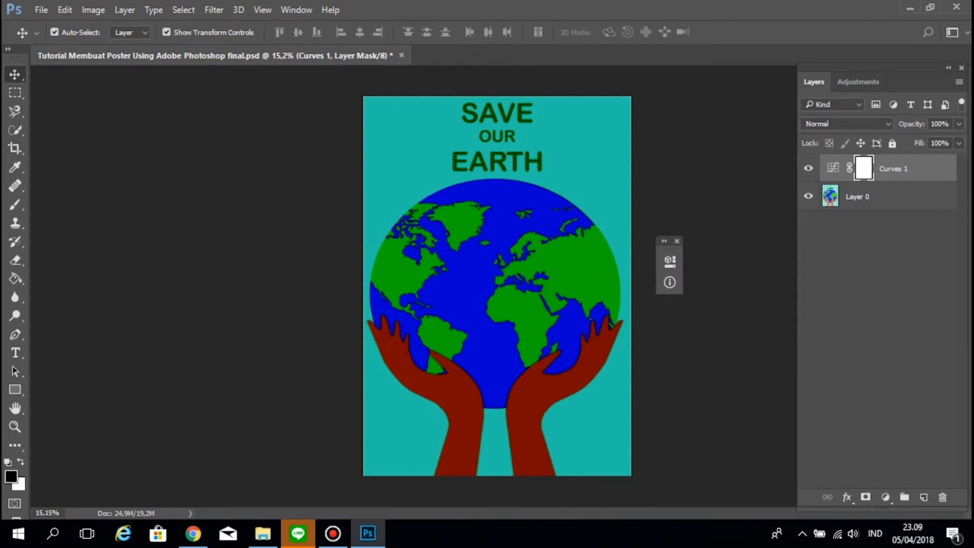
Paint black on the Curves mask with a soft brush at 22% opacity to lighten the globe's upper area
key(b)
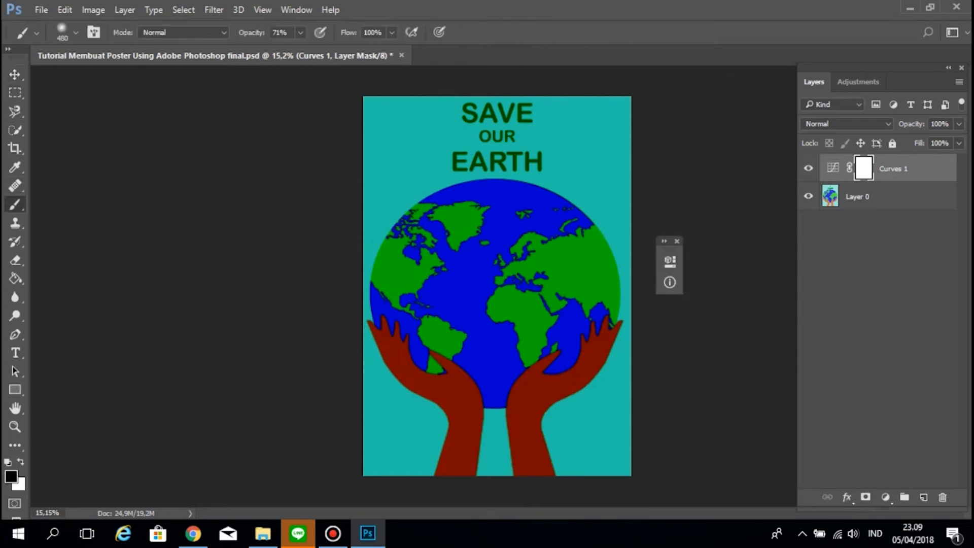
click(300, 32)
drag(299, 49, 268, 50)
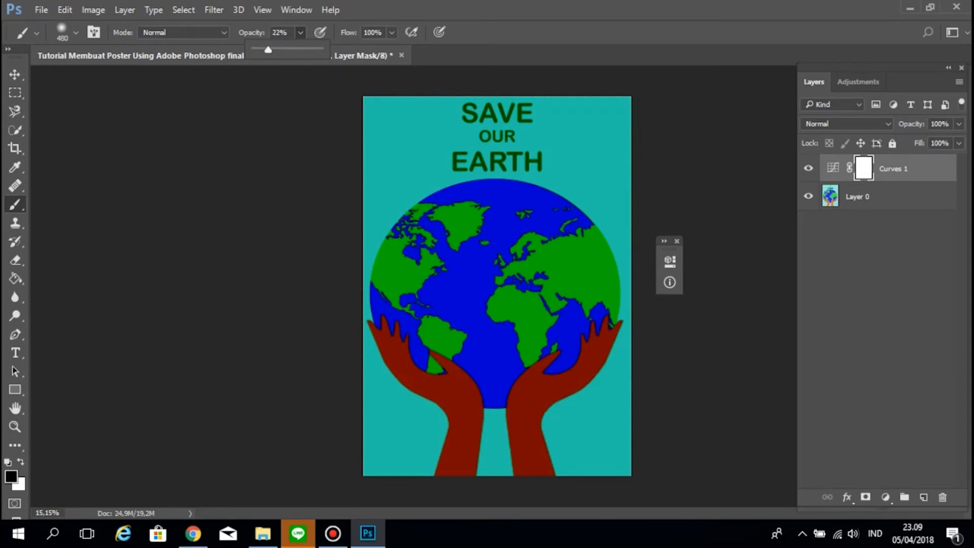
key(Return)
scroll(507, 256, up, 2)
click(476, 195)
click(470, 195)
drag(471, 197, 527, 207)
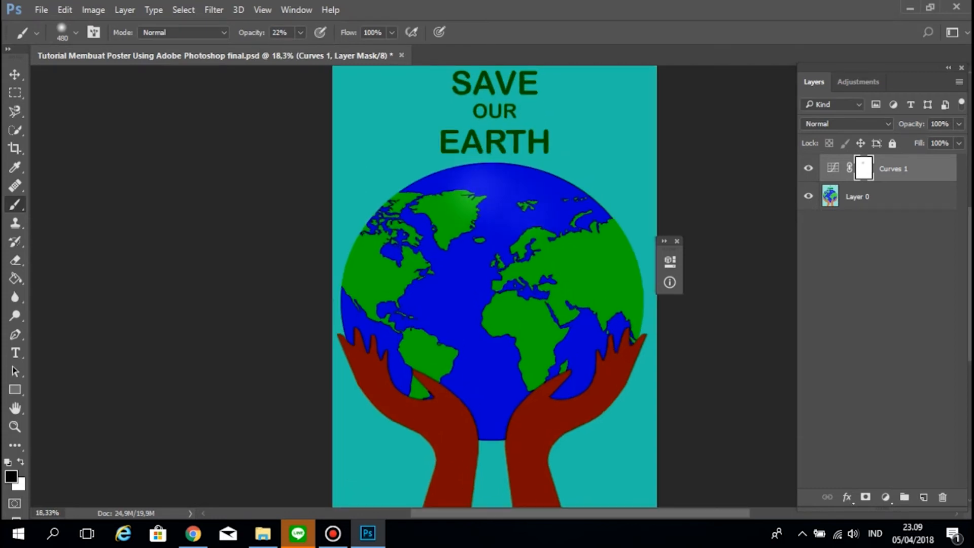
Raise the brush opacity to 67% and paint the Curves mask across the globe and along its rim to restore brightness
click(300, 32)
drag(301, 50, 333, 50)
key(Return)
click(445, 185)
mouse_move(452, 189)
mouse_down()
mouse_move(464, 202)
mouse_move(428, 226)
mouse_move(412, 208)
mouse_move(421, 198)
mouse_move(513, 193)
mouse_move(558, 223)
mouse_move(563, 284)
mouse_move(539, 252)
mouse_move(474, 285)
mouse_move(483, 230)
mouse_move(428, 266)
mouse_move(432, 253)
mouse_move(403, 241)
mouse_move(399, 268)
mouse_move(383, 233)
mouse_move(396, 198)
mouse_move(366, 274)
mouse_move(366, 305)
mouse_move(434, 376)
mouse_up()
mouse_move(515, 226)
mouse_down()
mouse_move(547, 311)
mouse_move(503, 343)
mouse_move(444, 355)
mouse_move(471, 304)
mouse_move(426, 350)
mouse_move(389, 320)
mouse_move(408, 317)
mouse_move(377, 364)
mouse_move(496, 324)
mouse_move(492, 394)
mouse_move(531, 364)
mouse_move(588, 239)
mouse_move(538, 203)
mouse_move(518, 173)
mouse_move(573, 198)
mouse_move(600, 289)
mouse_move(581, 196)
mouse_move(614, 284)
mouse_move(625, 279)
mouse_move(622, 240)
mouse_move(613, 224)
mouse_move(597, 317)
mouse_move(538, 367)
mouse_up()
mouse_move(431, 333)
mouse_down()
mouse_move(374, 284)
mouse_move(341, 299)
mouse_move(379, 250)
mouse_move(406, 254)
mouse_up()
drag(488, 166, 525, 166)
drag(637, 287, 626, 318)
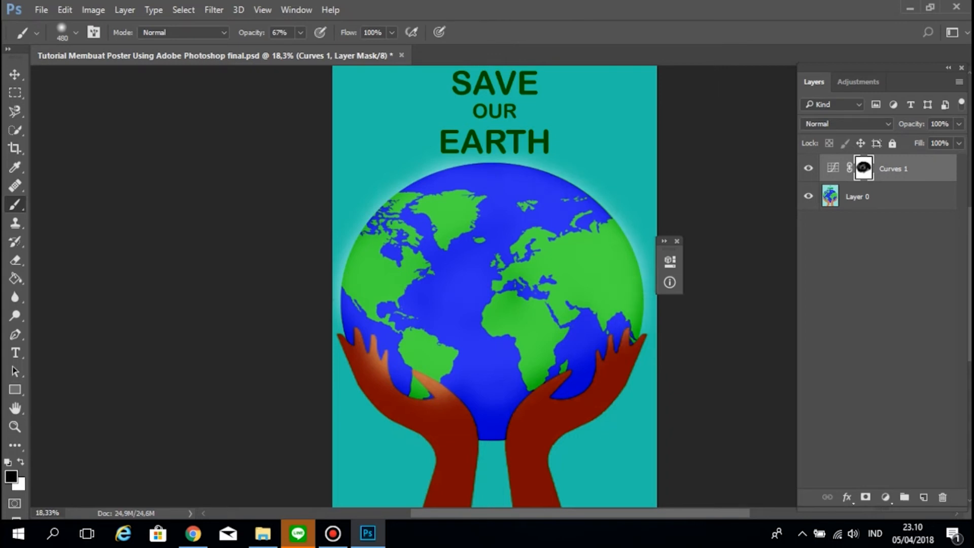
Lower the brush opacity to 27% and paint the Curves mask over both palms and fingers to highlight them softly
click(300, 32)
drag(302, 49, 274, 49)
drag(443, 405, 383, 378)
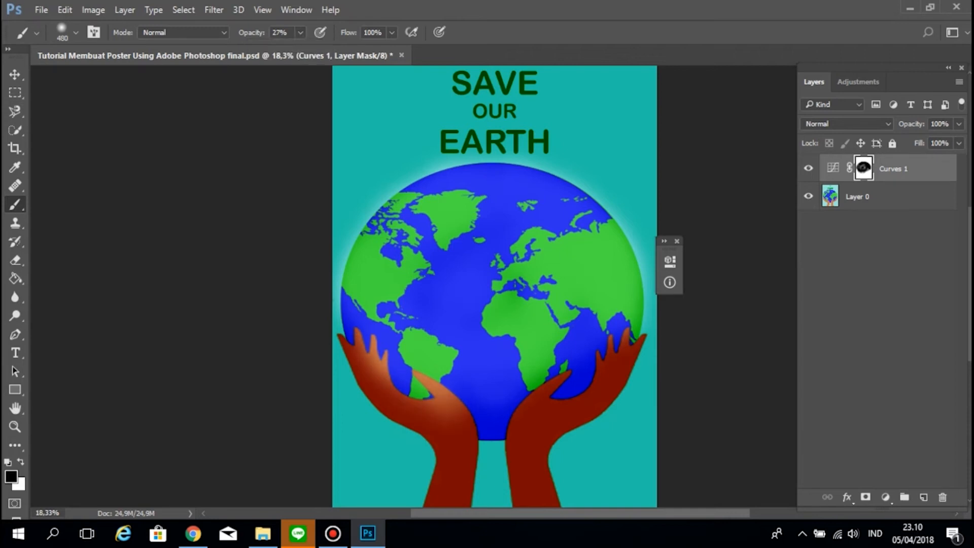
mouse_move(394, 383)
mouse_down()
mouse_move(446, 403)
mouse_move(429, 409)
mouse_move(399, 394)
mouse_up()
click(530, 404)
mouse_move(530, 404)
mouse_down()
mouse_move(604, 352)
mouse_move(550, 386)
mouse_move(467, 414)
mouse_move(421, 405)
mouse_move(510, 423)
mouse_move(477, 434)
mouse_move(583, 394)
mouse_move(617, 352)
mouse_up()
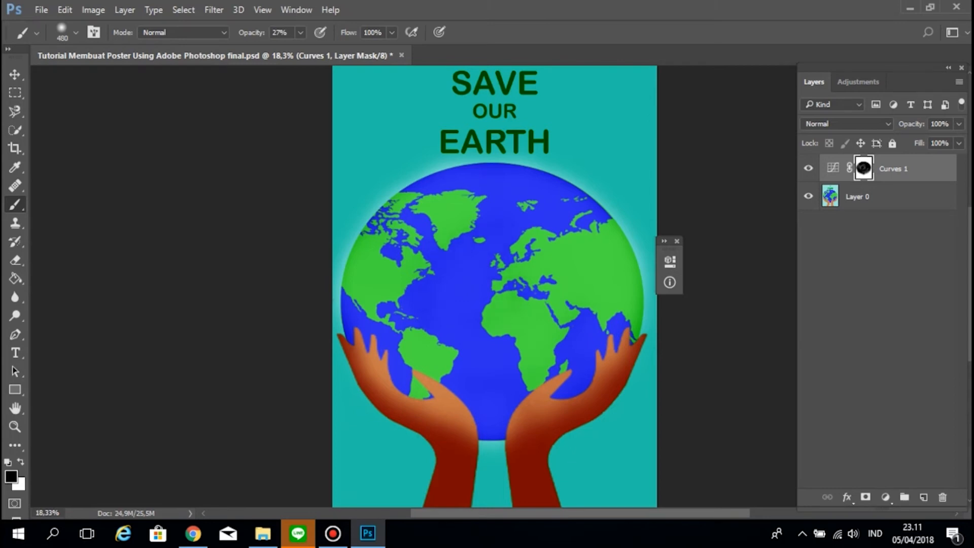
mouse_move(533, 408)
mouse_down()
mouse_move(525, 416)
mouse_move(548, 417)
mouse_move(569, 402)
mouse_up()
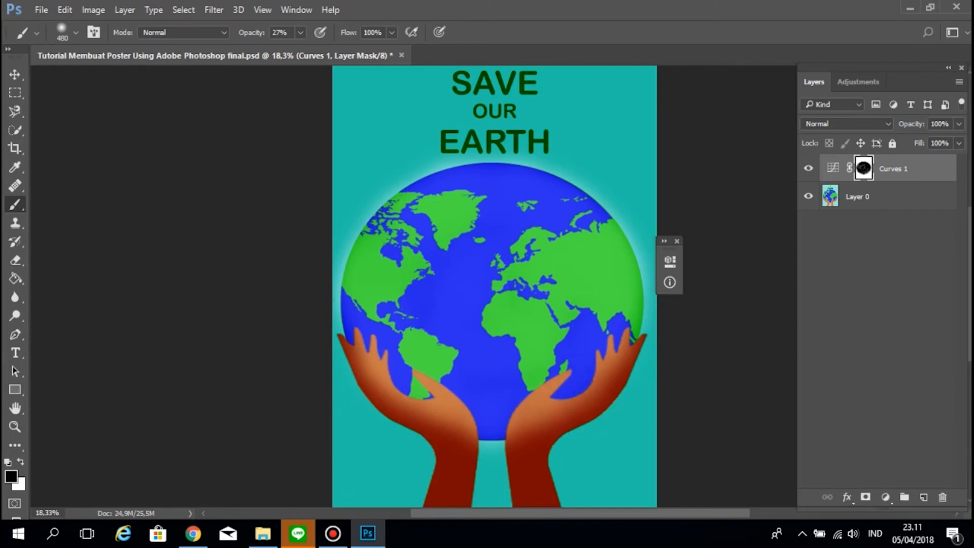
Create a new empty layer between the Curves adjustment and the poster layer, and move the floating panel off the poster
key(v)
key(ctrl+alt+a)
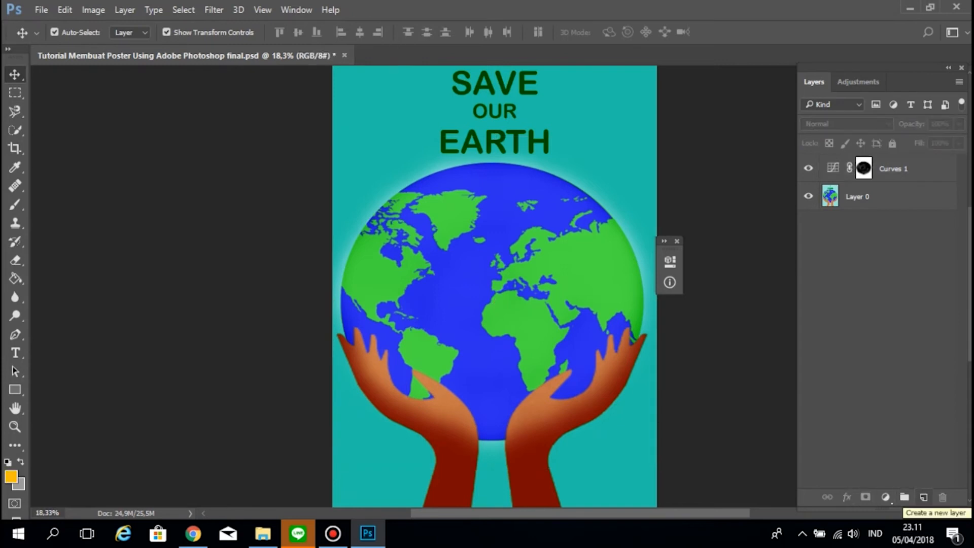
click(924, 498)
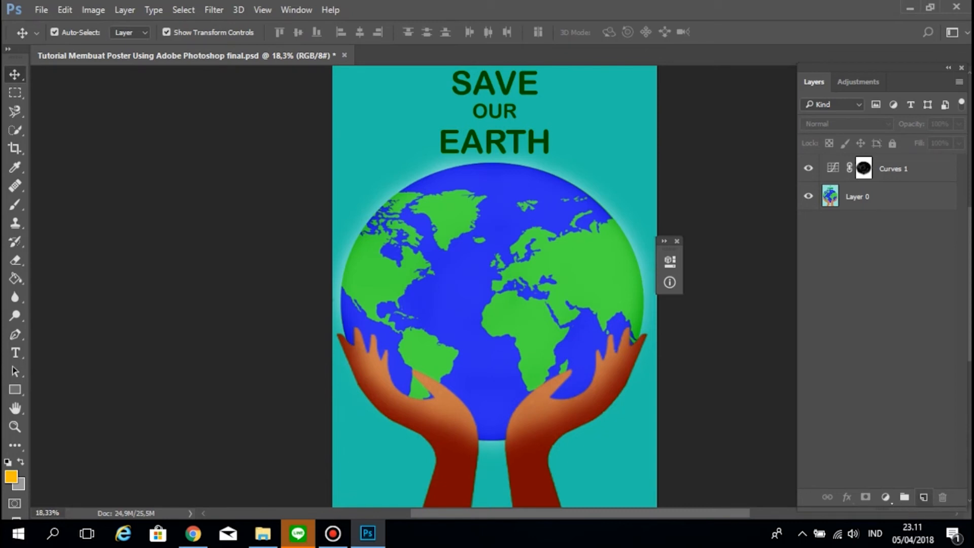
drag(831, 169, 831, 208)
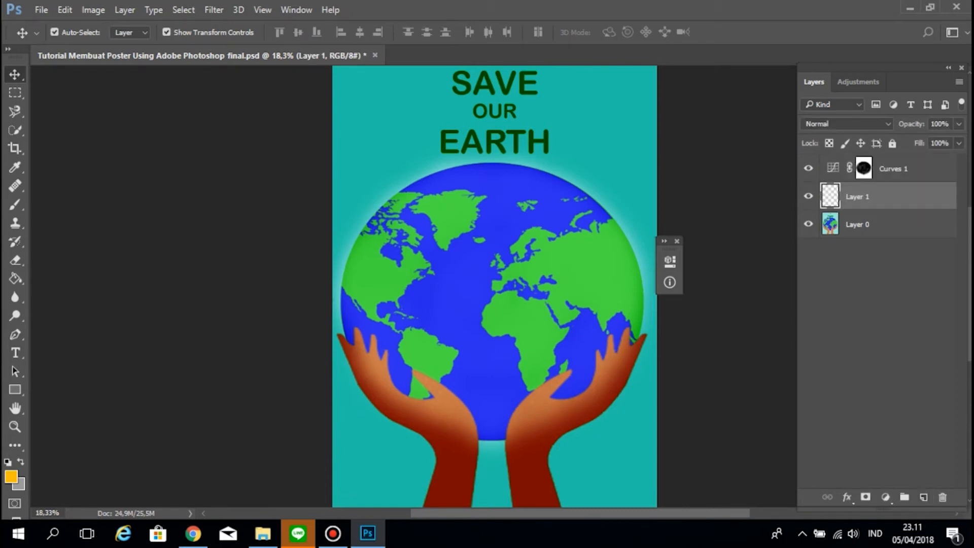
drag(670, 241, 753, 253)
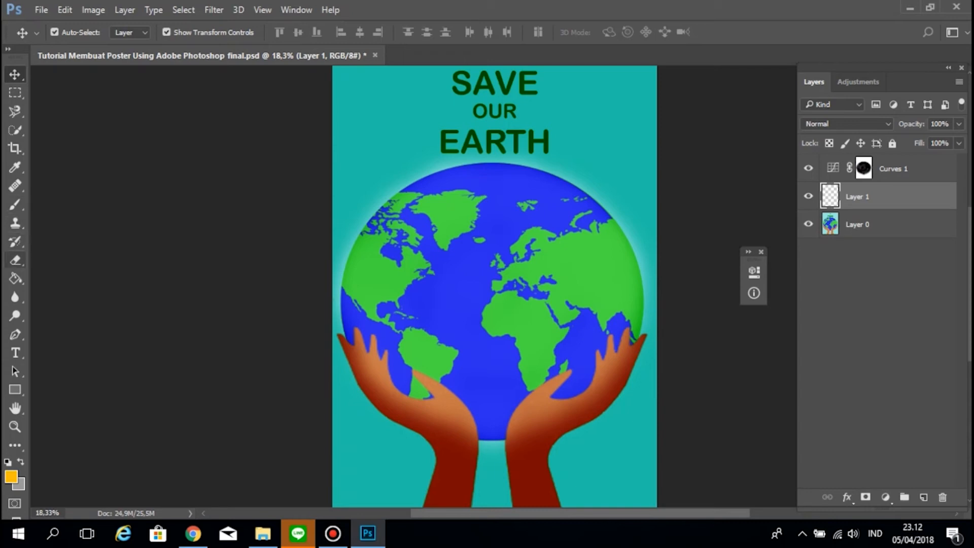
Select the combined outline of the globe, both hands and forearms by tracing it with the Magnetic Lasso tool
click(14, 110)
click(485, 164)
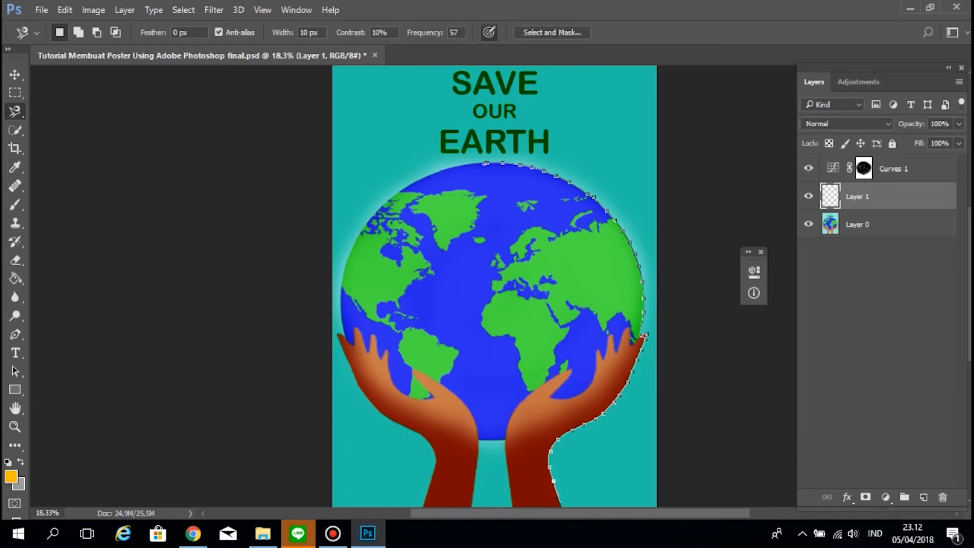
scroll(561, 503, down, 1)
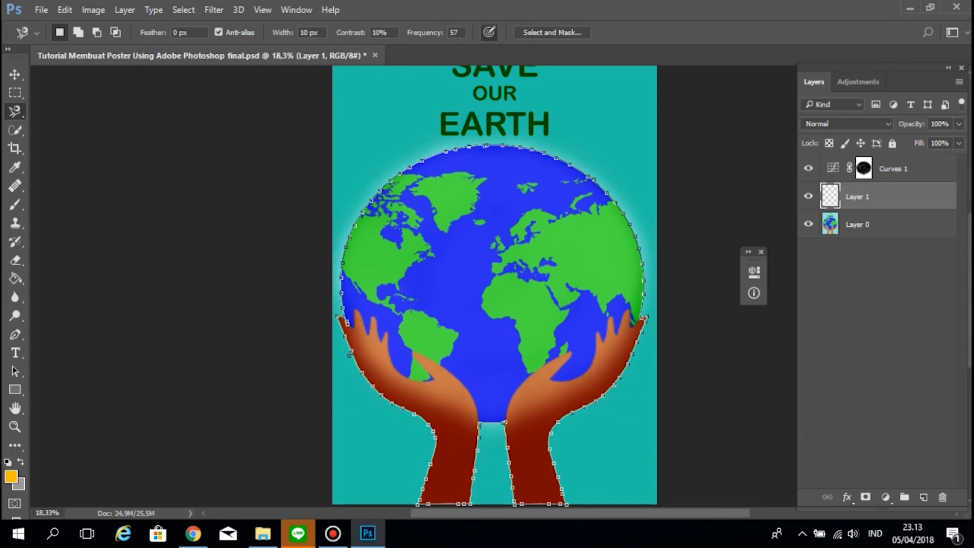
click(486, 146)
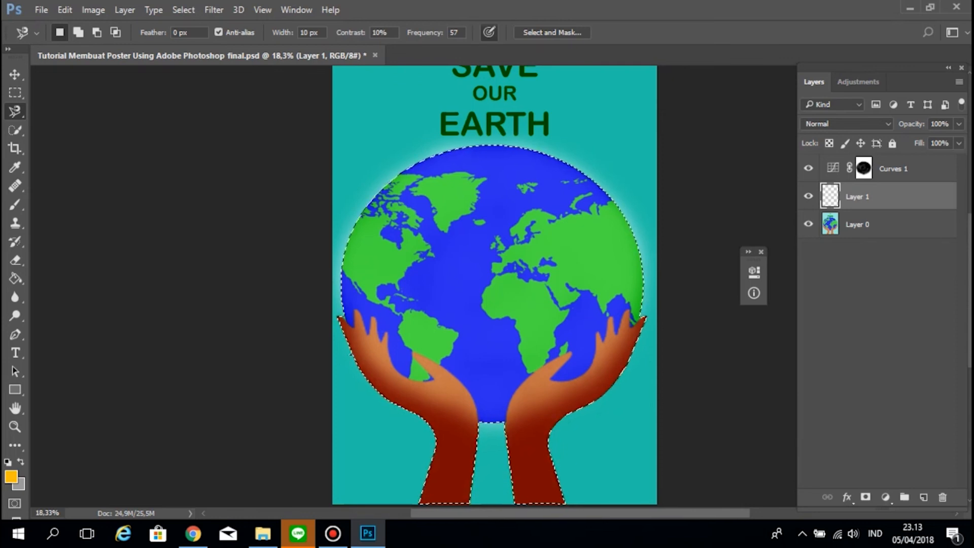
Stroke the selection on the new layer with a 30 px orange-yellow line, centred at 100% opacity, and deselect
right_click(486, 219)
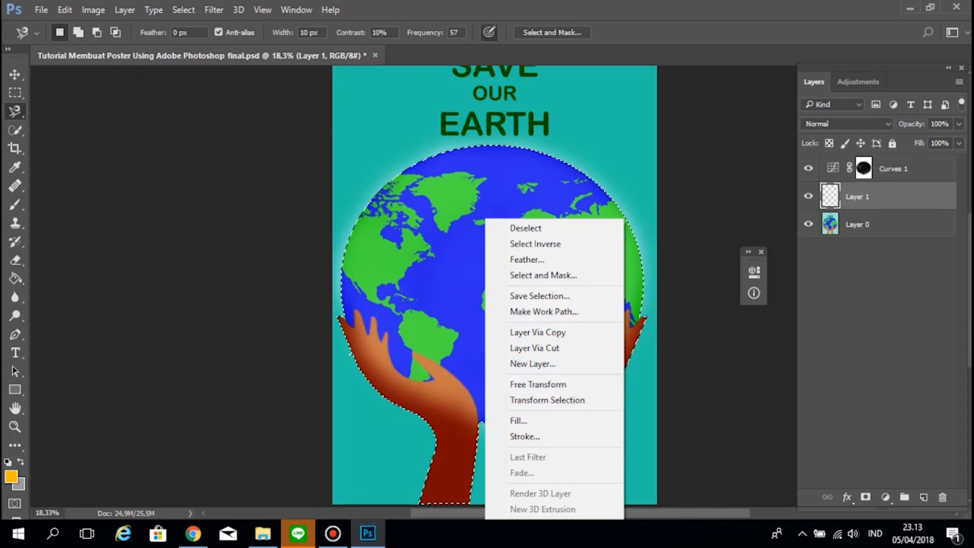
click(527, 436)
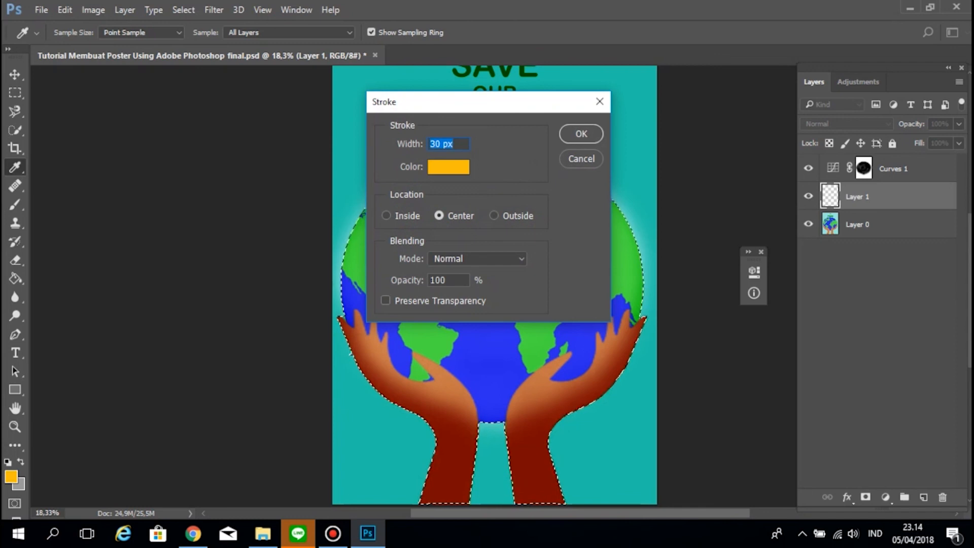
click(440, 144)
key(Return)
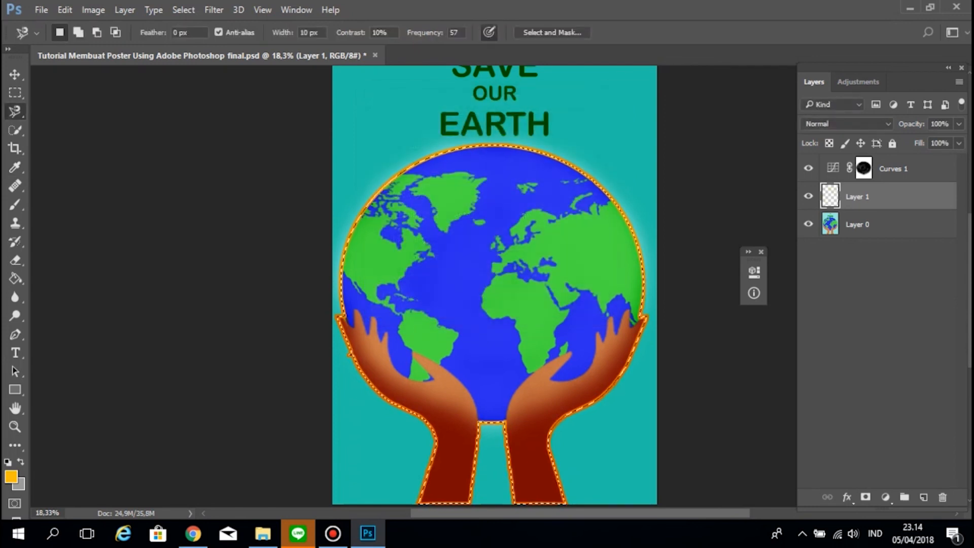
key(v)
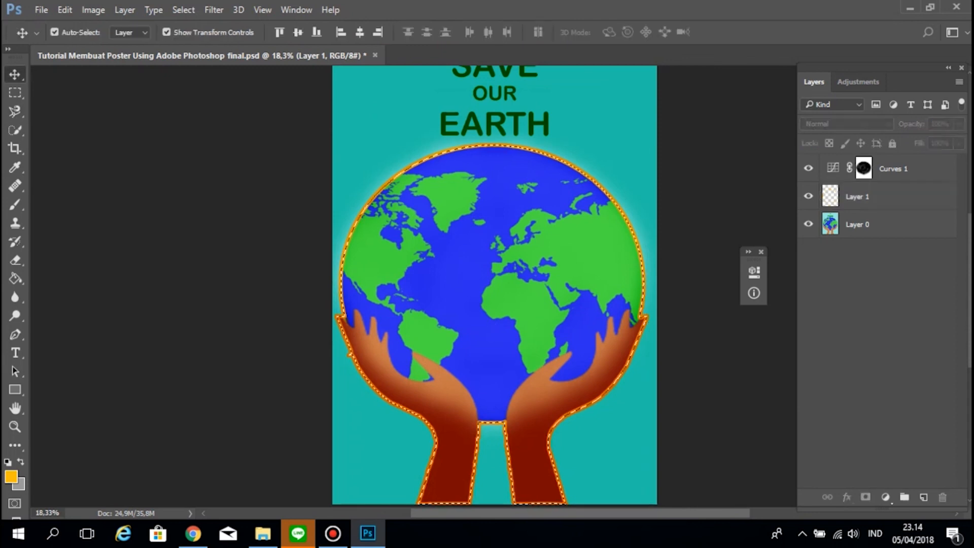
key(ctrl+d)
click(888, 196)
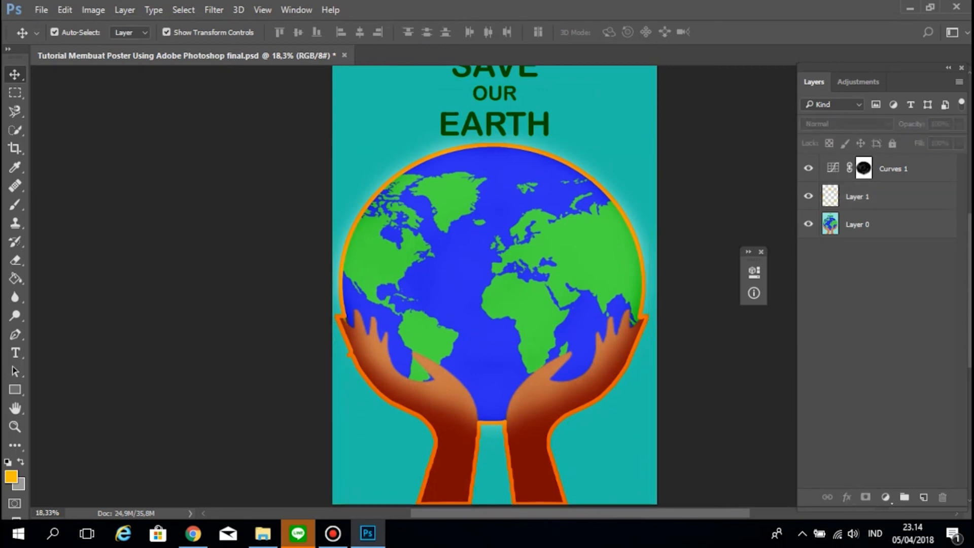
click(214, 10)
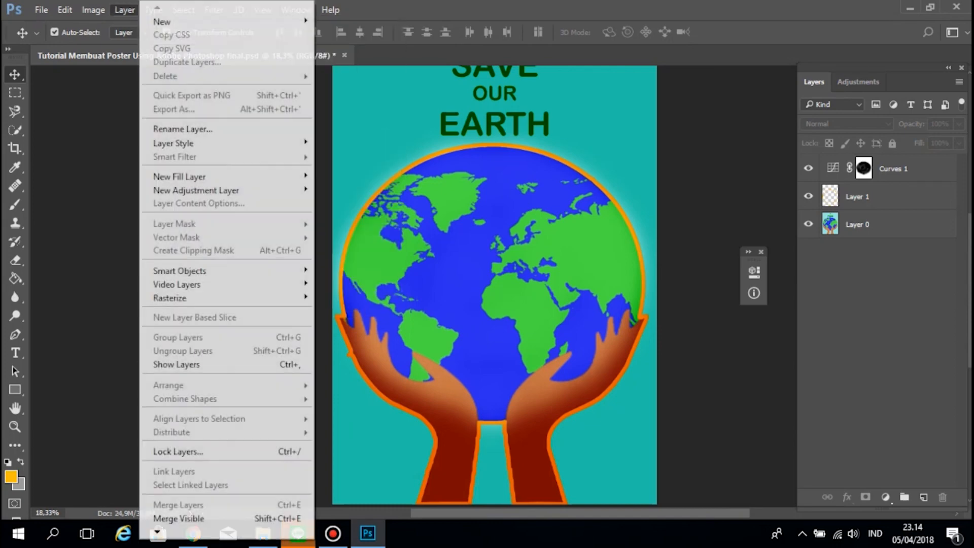
click(124, 9)
click(213, 9)
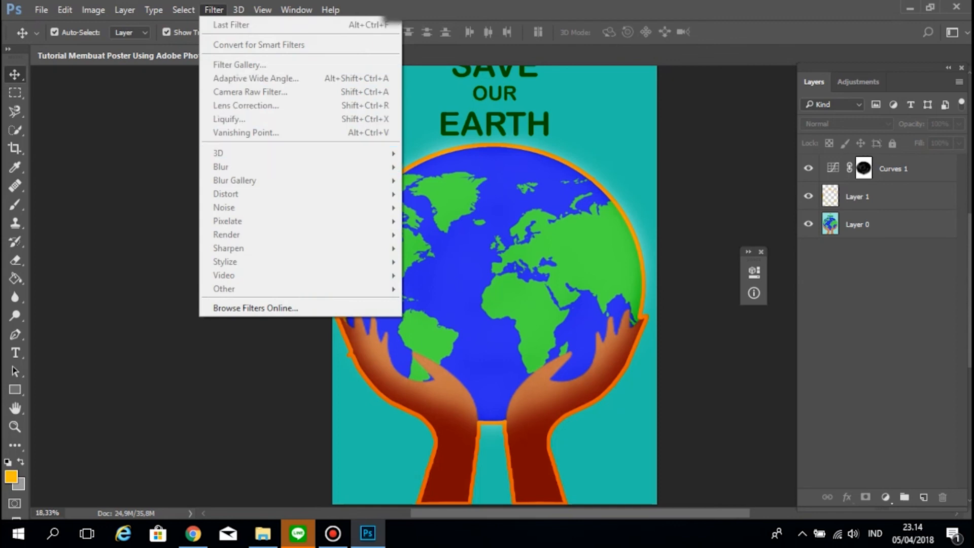
Apply a Gaussian Blur with a radius of about 116 px to the orange outline layer to form a soft glow, and deselect the layer
click(858, 197)
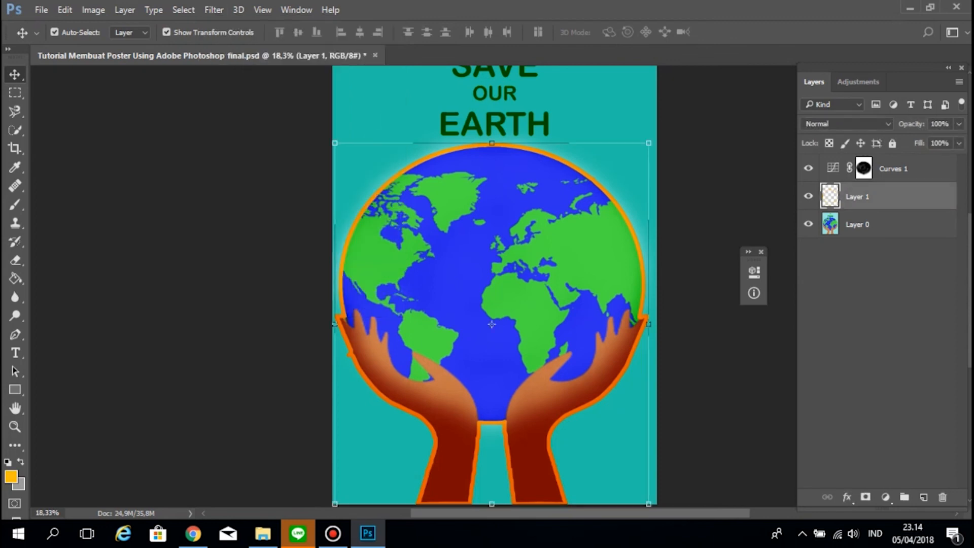
click(214, 9)
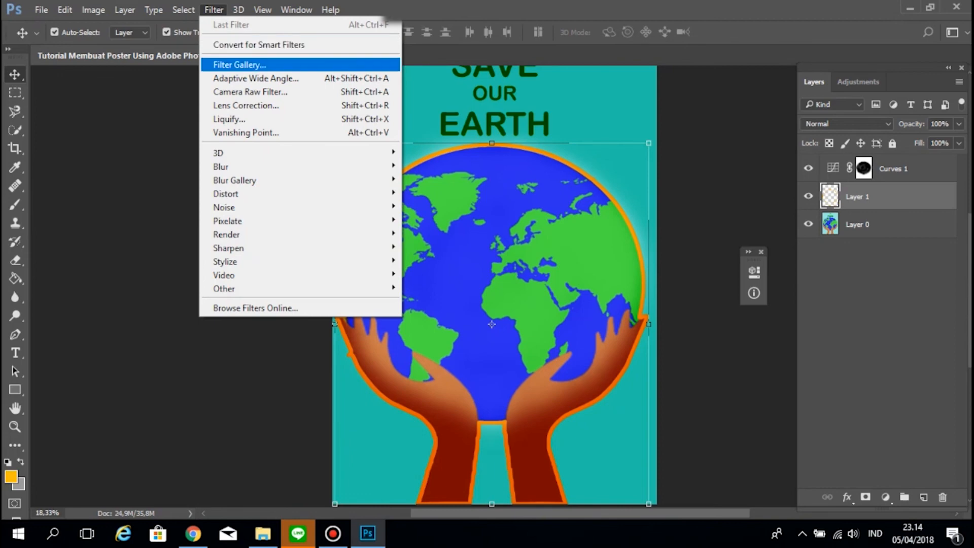
mouse_move(221, 167)
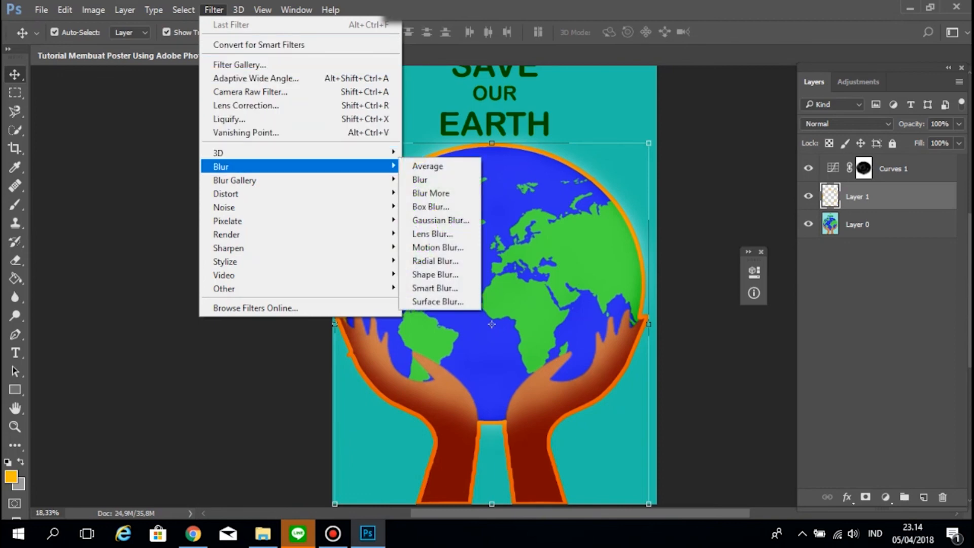
click(439, 220)
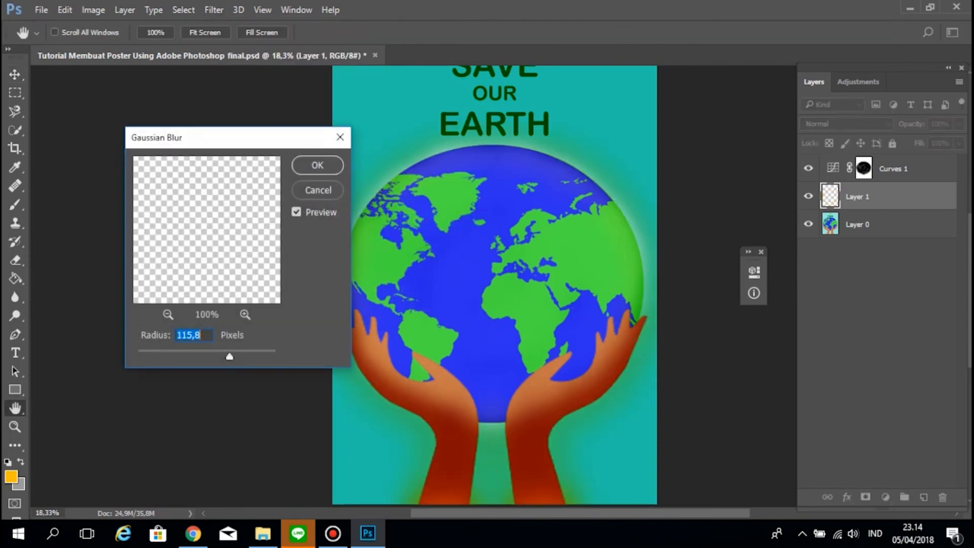
mouse_move(229, 356)
mouse_down()
mouse_move(144, 356)
mouse_move(226, 357)
mouse_up()
drag(227, 356, 231, 356)
key(Return)
key(v)
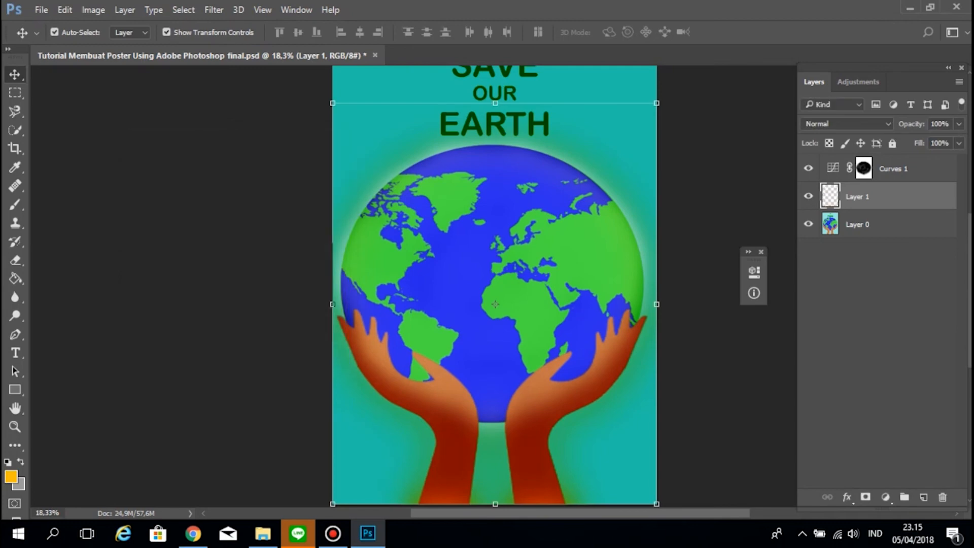
click(230, 356)
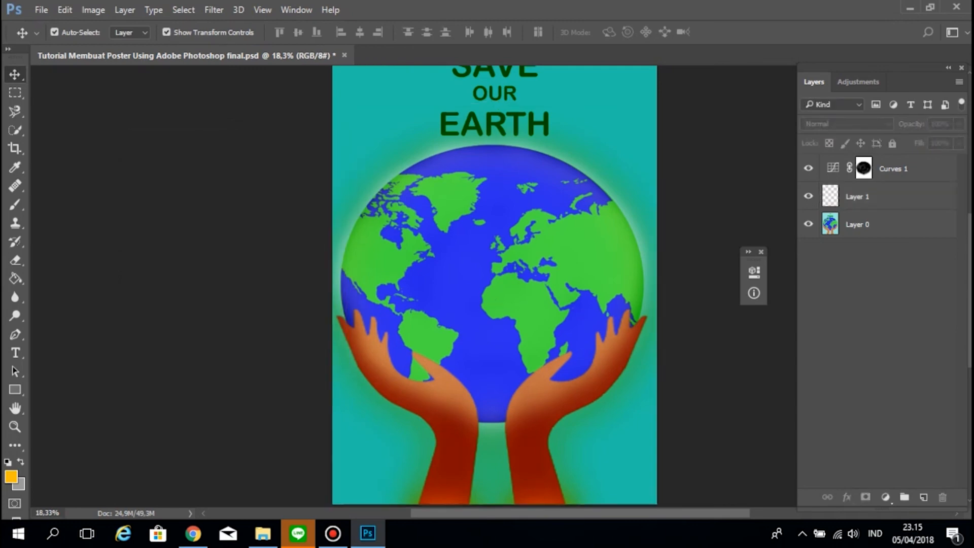